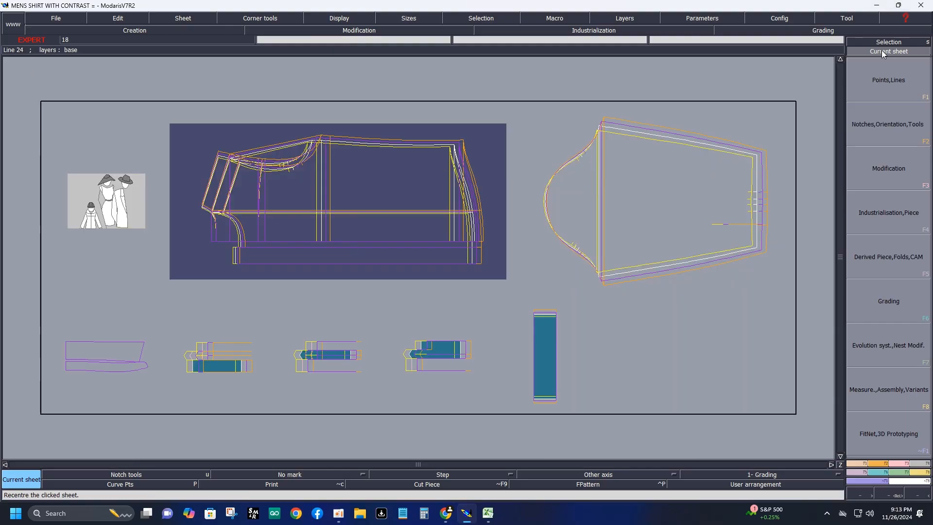
# Display the title blocks on all the pattern sheets of the men's shirt model
pyautogui.click(339, 18)
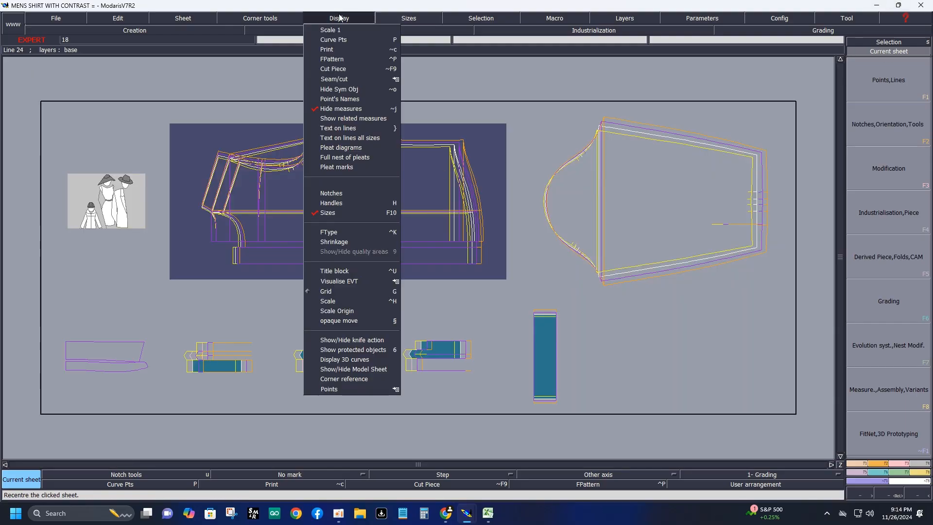
pyautogui.click(333, 273)
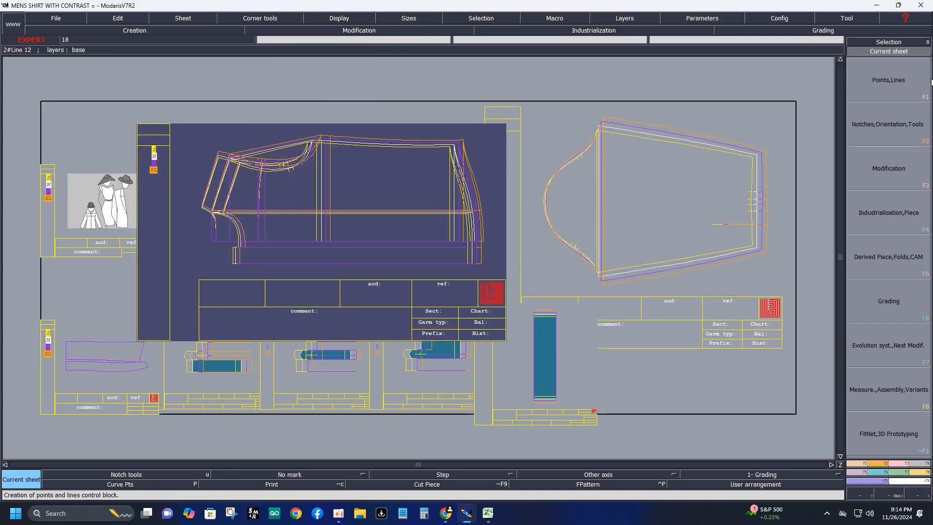
pyautogui.scroll(2, 252, 190)
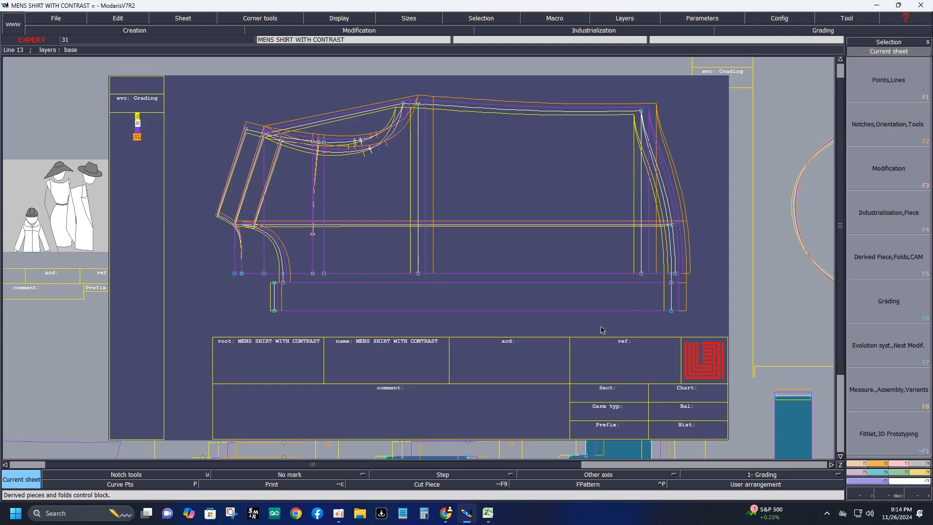
# Switch to the shirt measurement workbook in Excel and examine the collar point length row across the sizes
pyautogui.click(490, 514)
pyautogui.scroll(-4, 286, 316)
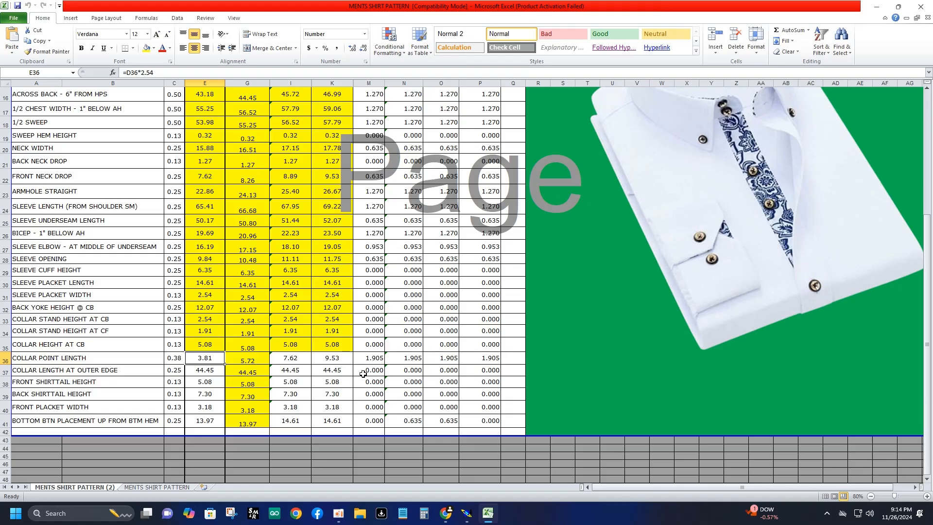
pyautogui.click(413, 364)
pyautogui.click(303, 358)
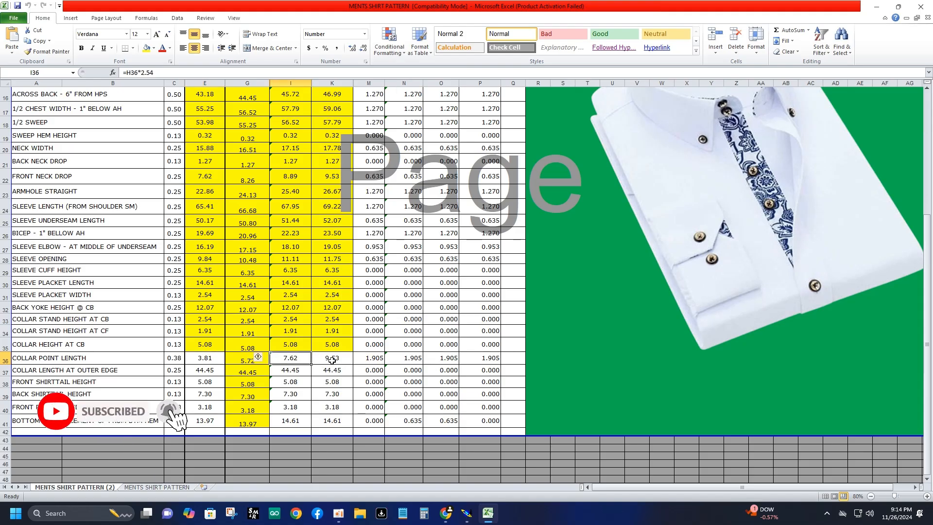
pyautogui.click(250, 361)
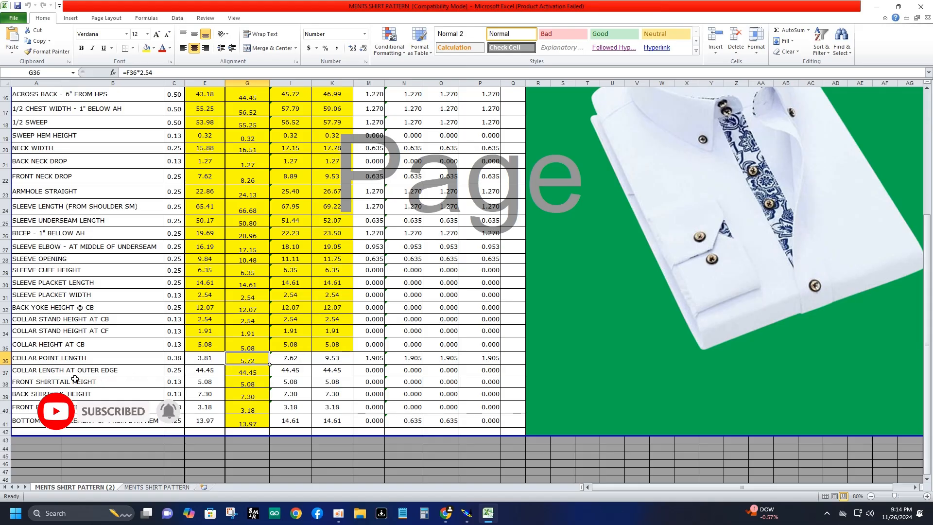
pyautogui.click(40, 367)
pyautogui.click(60, 359)
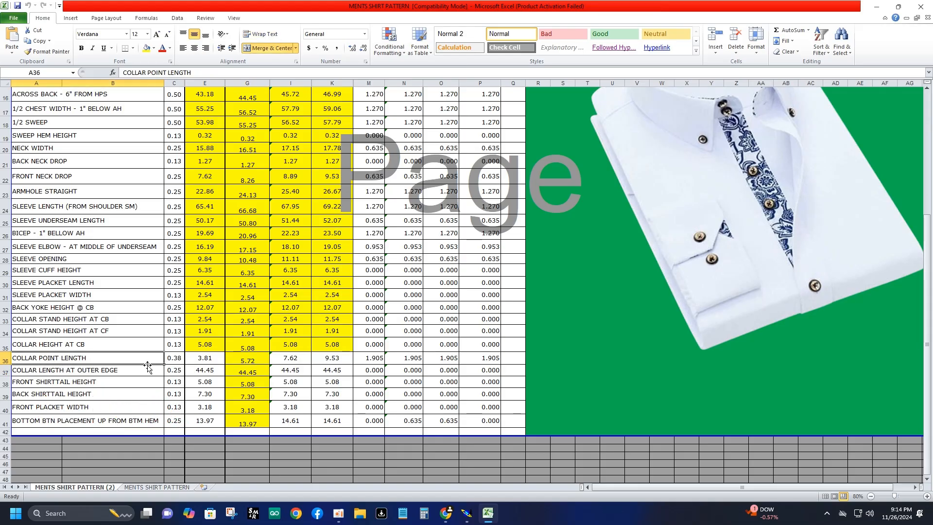
pyautogui.click(205, 361)
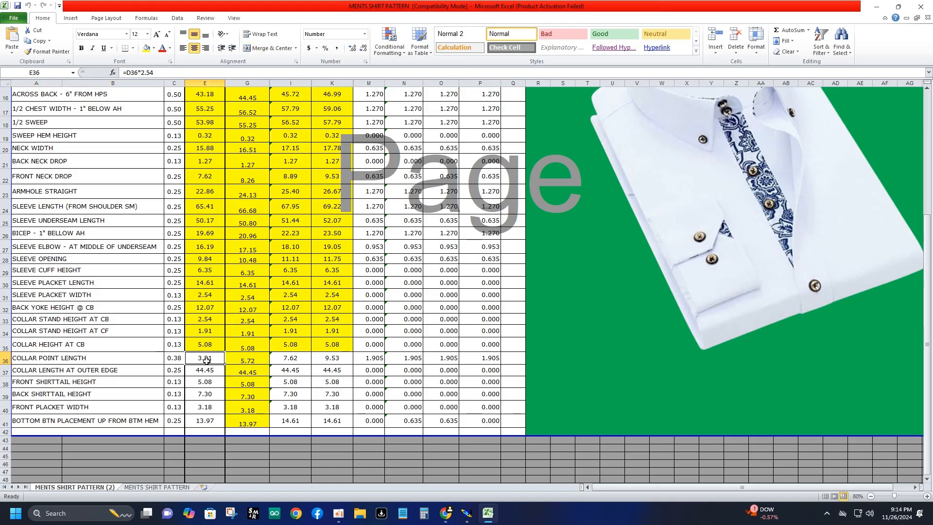
# Compare the collar height at CB with the collar point length across the sizes, including the point length's grading increment
pyautogui.click(76, 346)
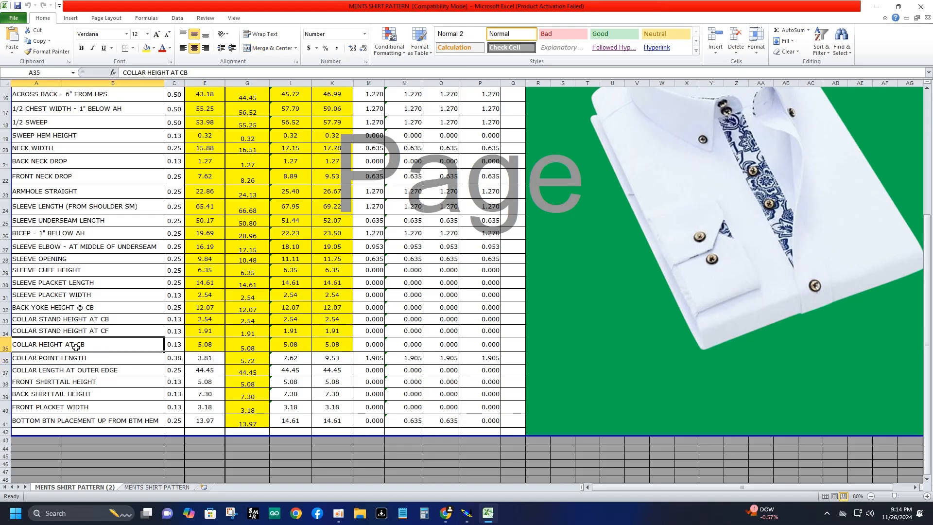
pyautogui.click(203, 346)
pyautogui.click(254, 346)
pyautogui.click(294, 343)
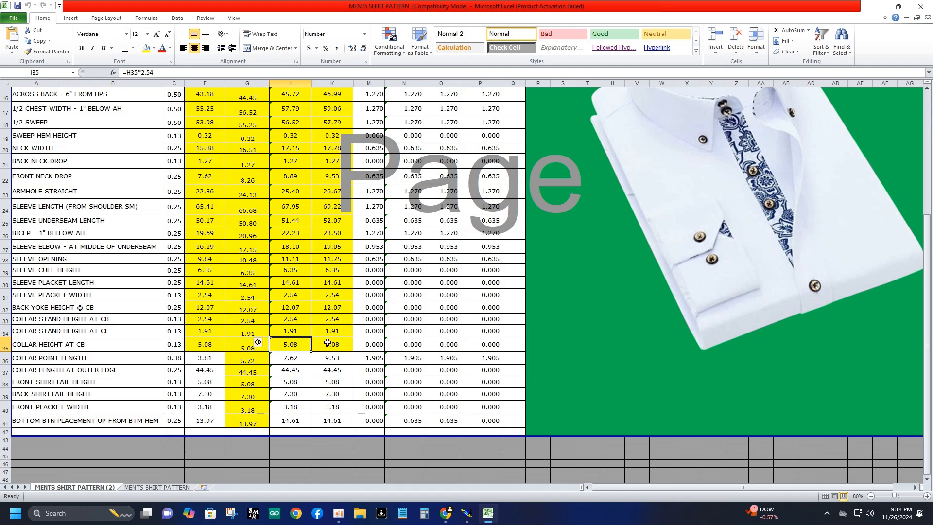
pyautogui.click(328, 343)
pyautogui.click(294, 362)
pyautogui.click(343, 359)
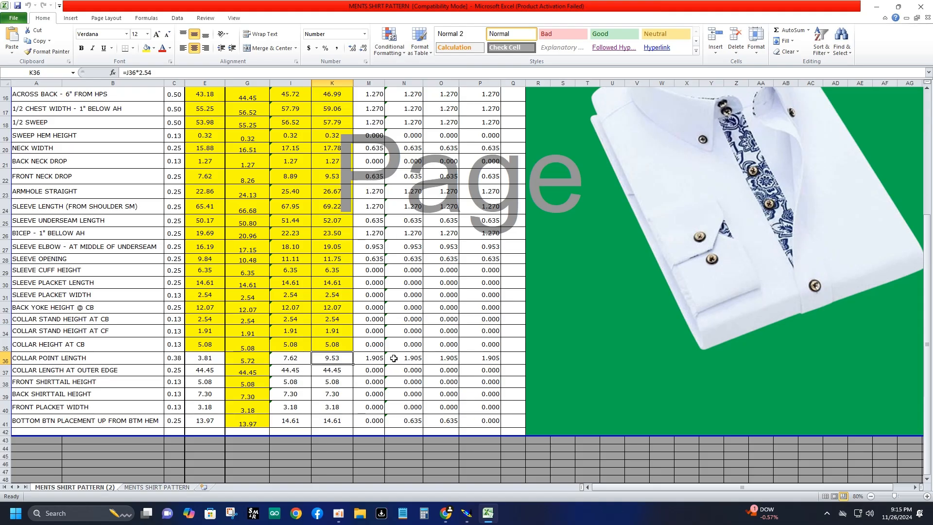
pyautogui.click(447, 358)
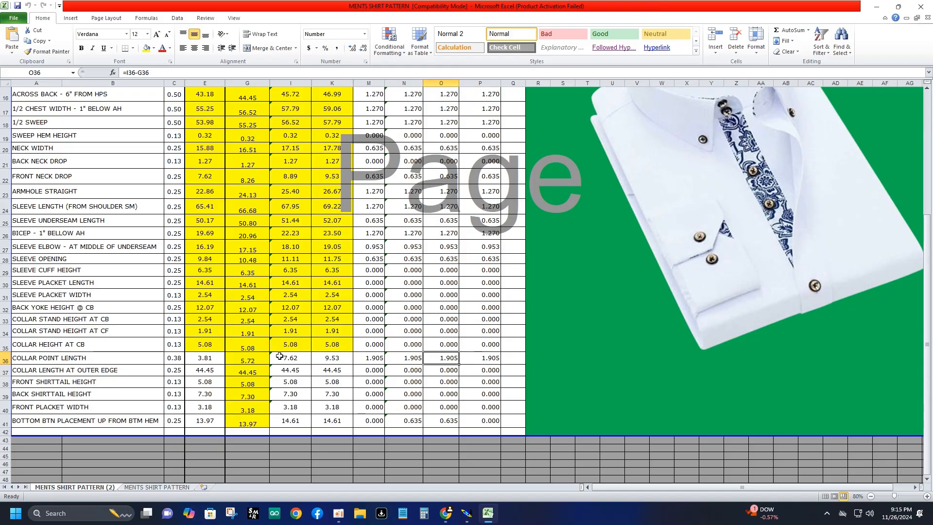
pyautogui.click(73, 360)
pyautogui.click(251, 357)
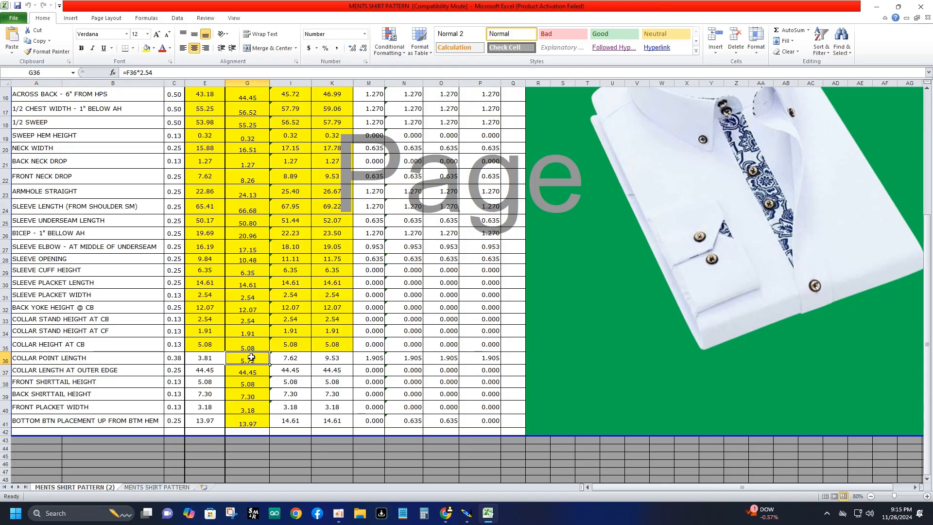
pyautogui.click(309, 357)
pyautogui.click(334, 358)
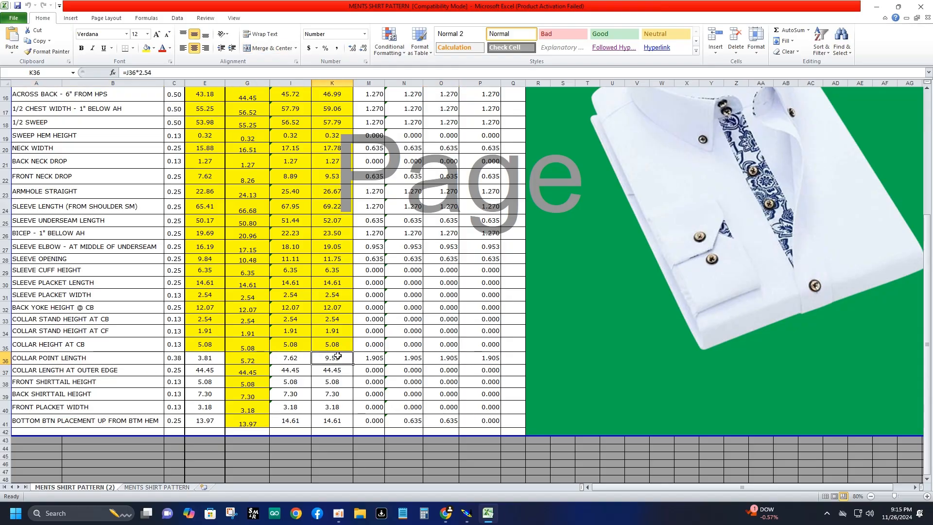
# Review the collar height at CB for each size again, plus the collar point length's grading increments and size values
pyautogui.click(200, 345)
pyautogui.click(249, 346)
pyautogui.click(306, 346)
pyautogui.click(346, 345)
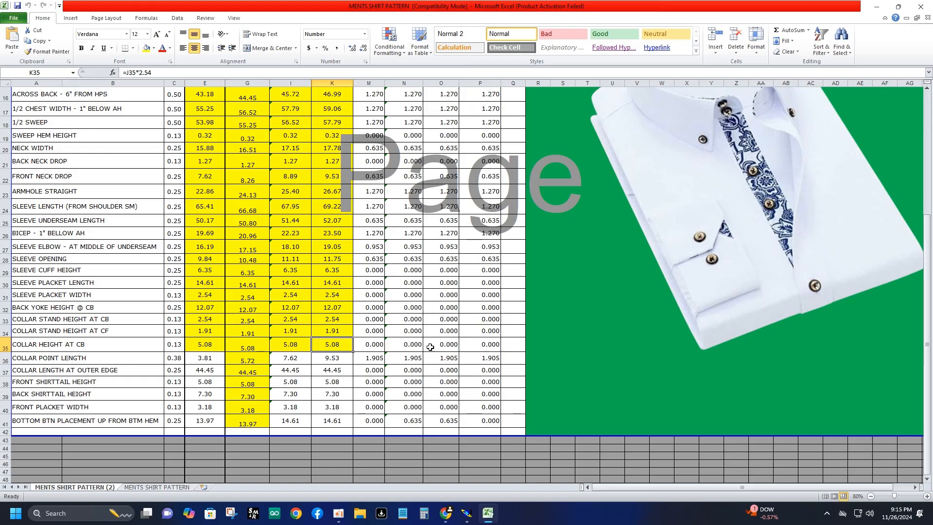
pyautogui.click(496, 361)
pyautogui.click(440, 359)
pyautogui.click(409, 360)
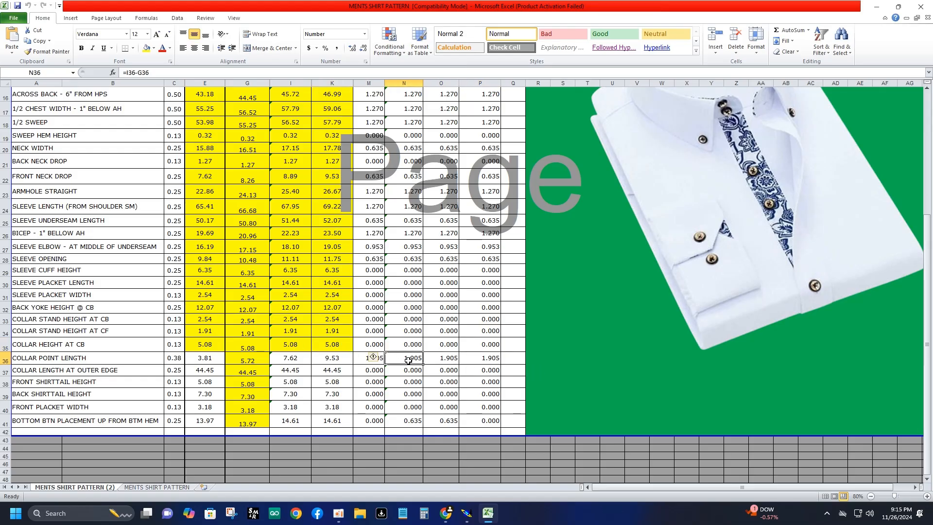
pyautogui.click(362, 358)
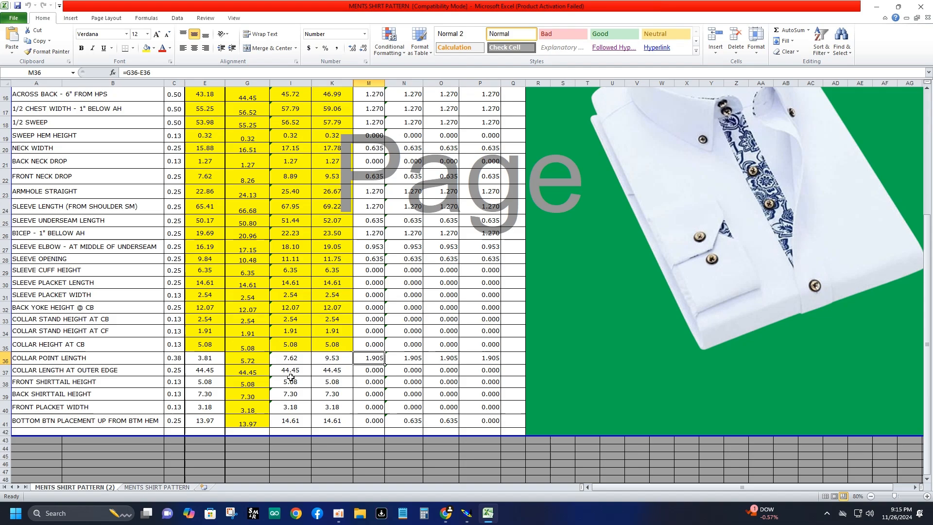
pyautogui.click(332, 363)
pyautogui.click(296, 362)
pyautogui.click(237, 362)
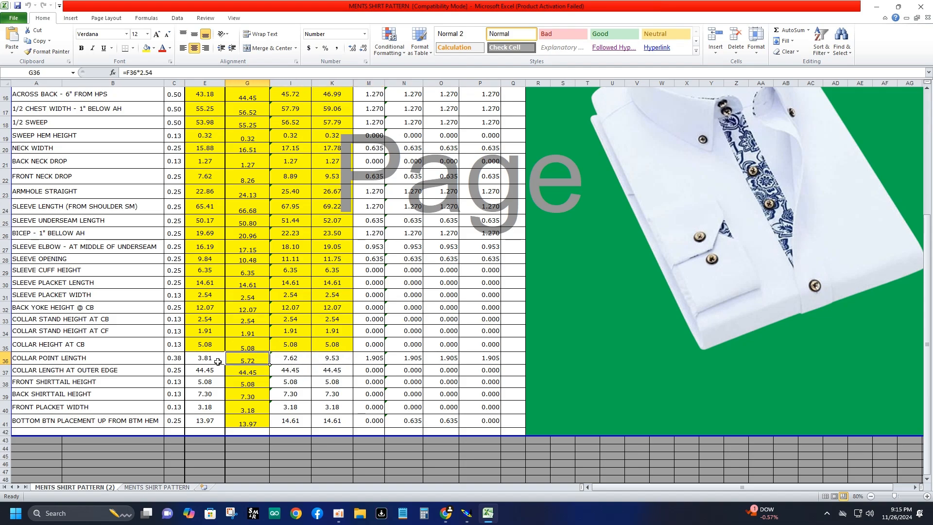
pyautogui.click(218, 361)
pyautogui.click(55, 363)
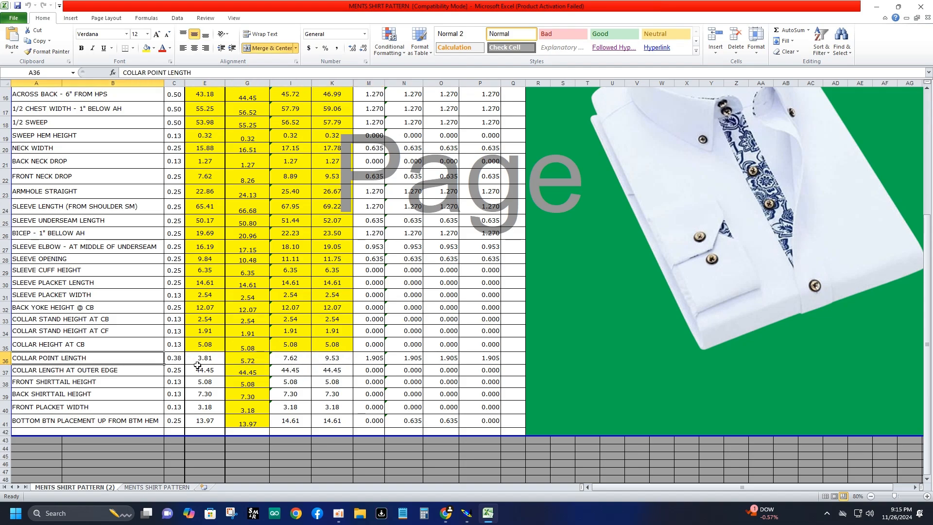
# Check the front shirttail height row and fill its values in E38, I38 and K38 with yellow
pyautogui.click(75, 386)
pyautogui.click(204, 385)
pyautogui.click(256, 384)
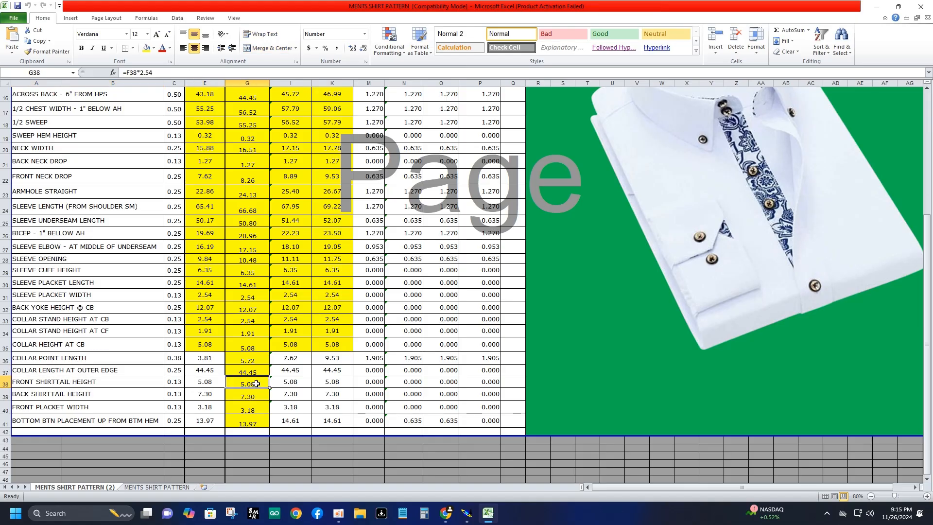
pyautogui.click(25, 387)
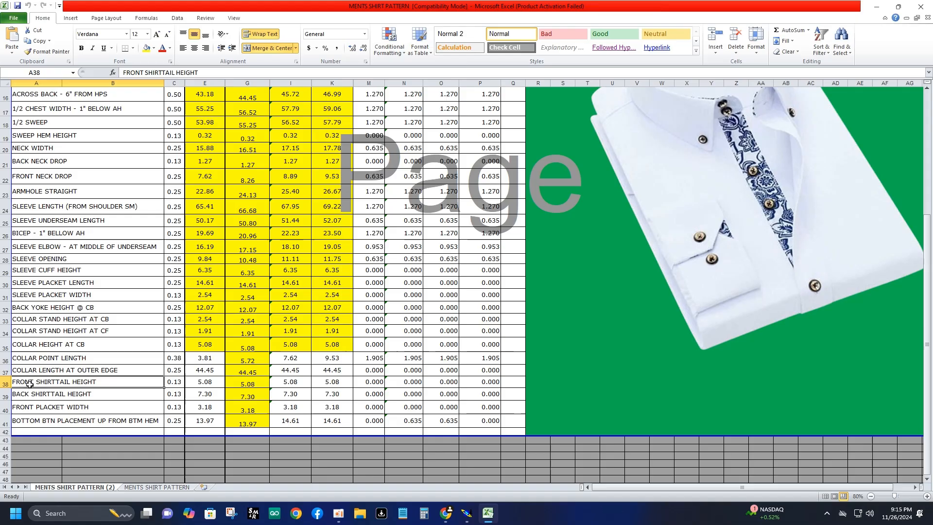
pyautogui.click(248, 385)
pyautogui.click(334, 386)
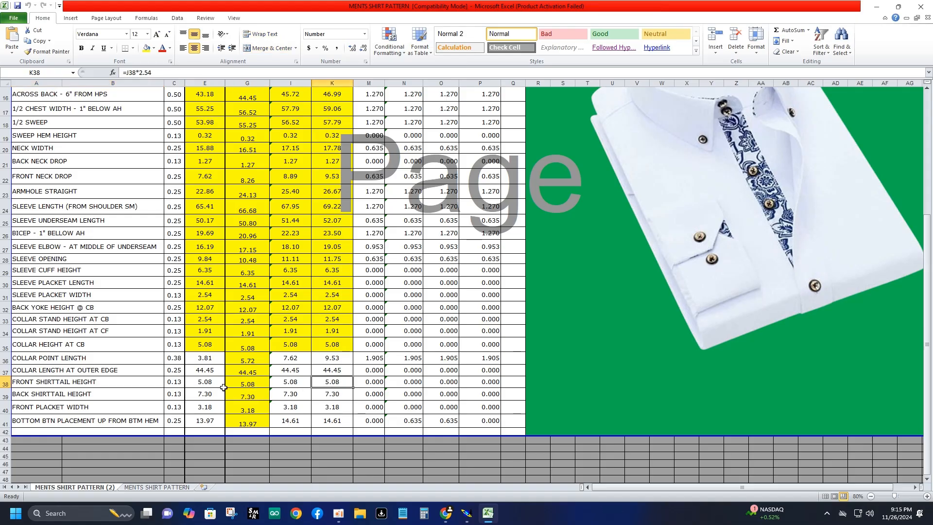
pyautogui.click(205, 384)
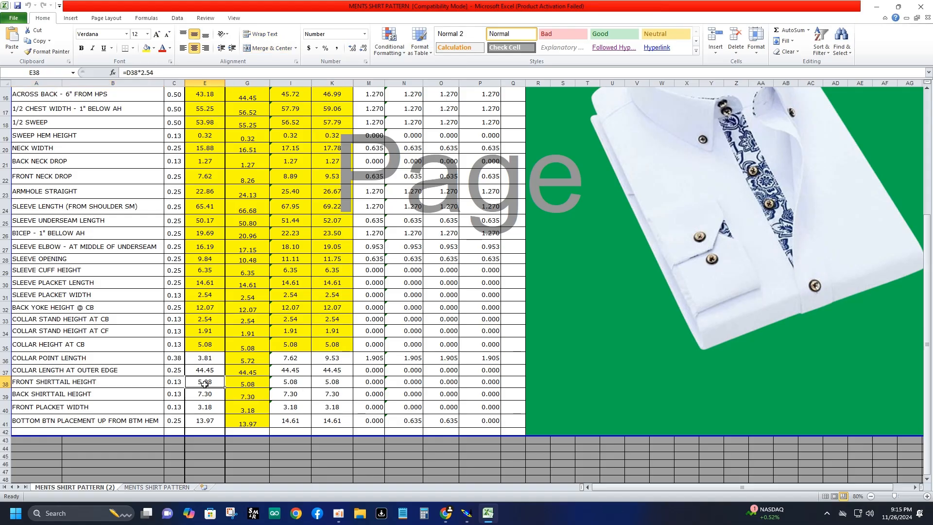
pyautogui.click(146, 48)
pyautogui.click(290, 382)
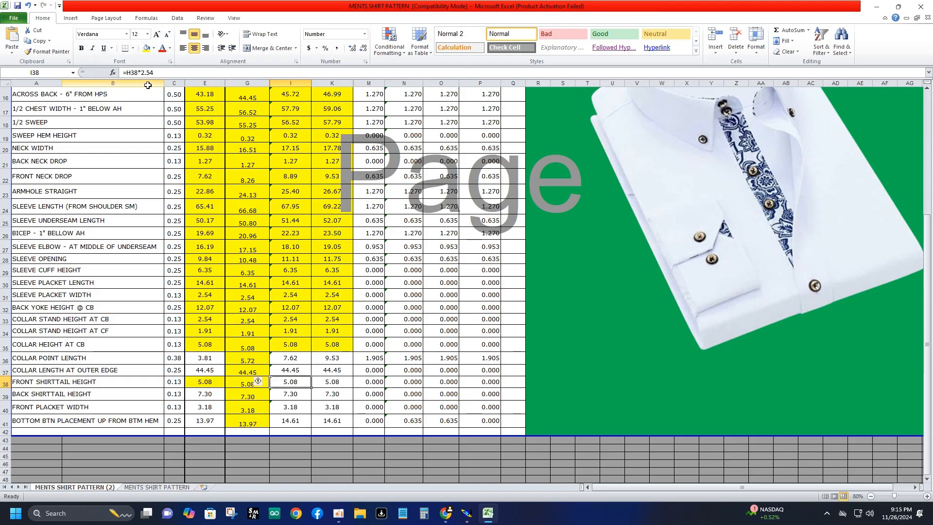
pyautogui.click(336, 383)
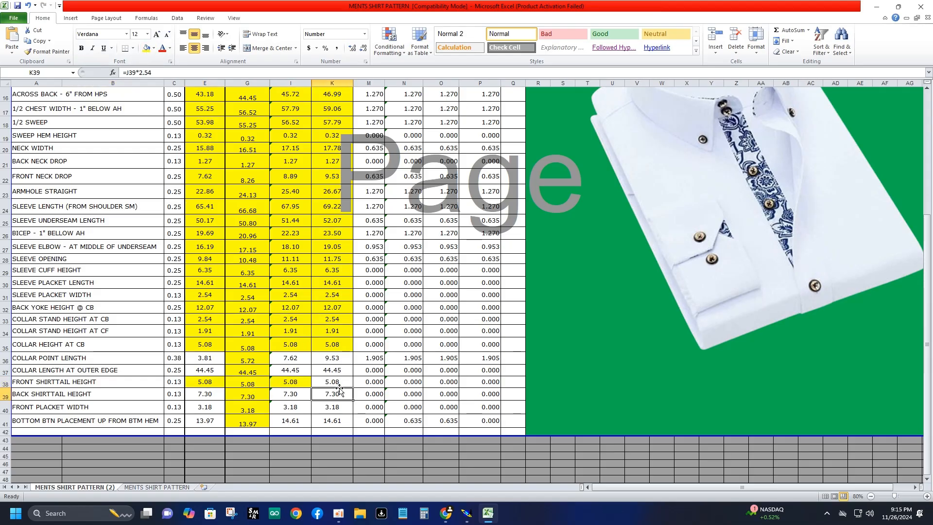
pyautogui.click(146, 47)
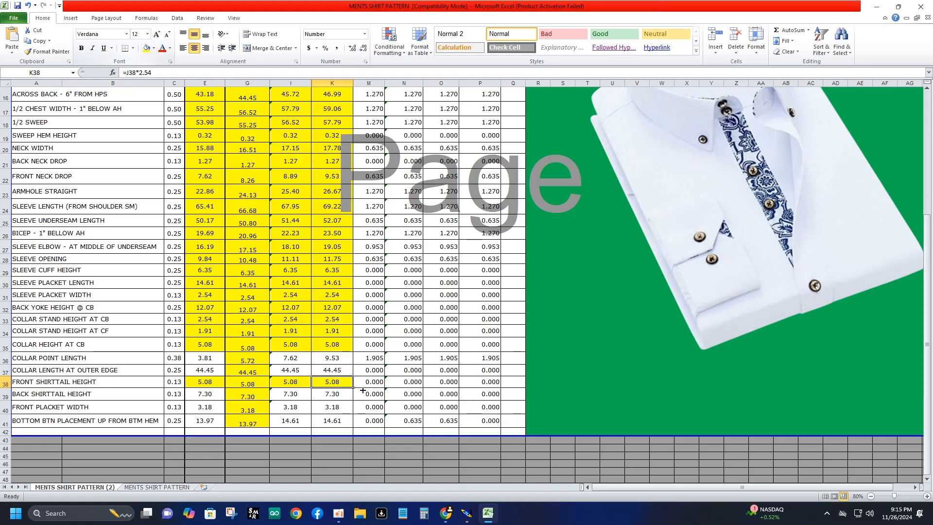
# Fill the back shirttail height values in E39, I39 and K39 with yellow
pyautogui.click(202, 394)
pyautogui.click(147, 48)
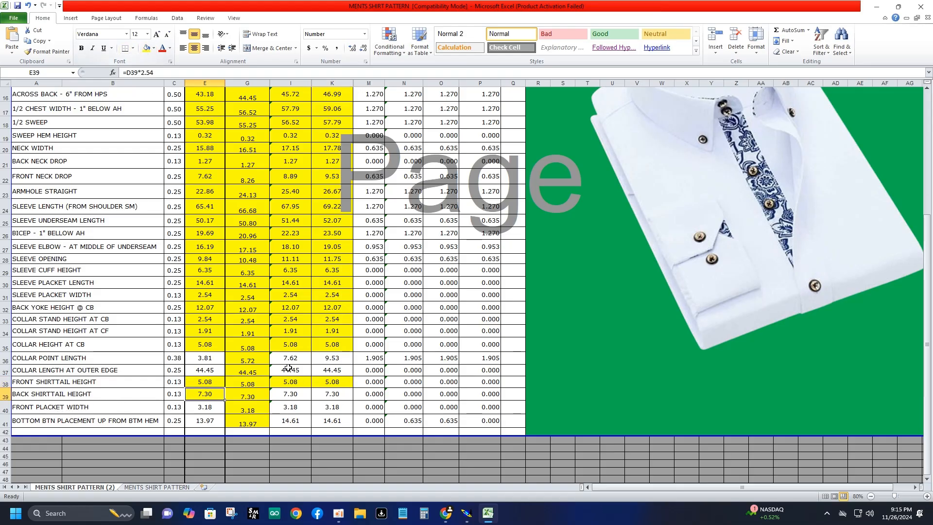
pyautogui.click(300, 399)
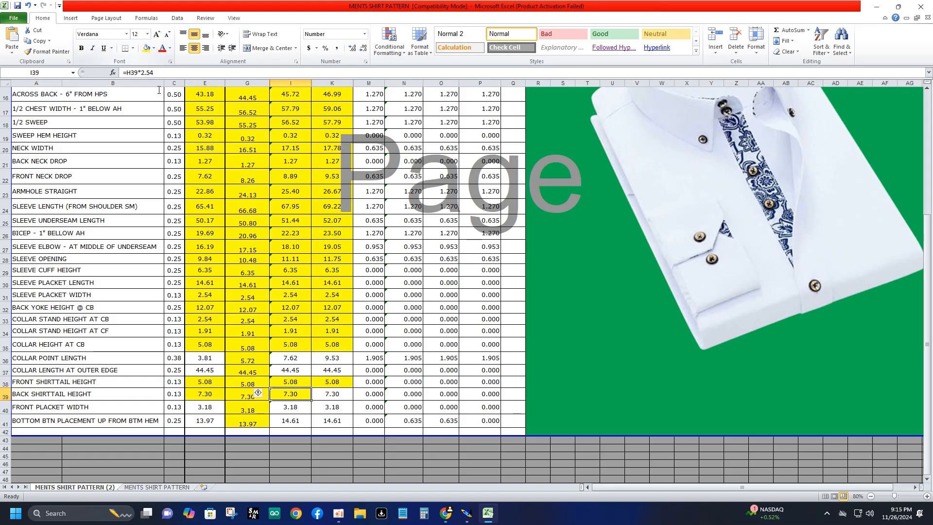
pyautogui.click(339, 394)
pyautogui.click(147, 48)
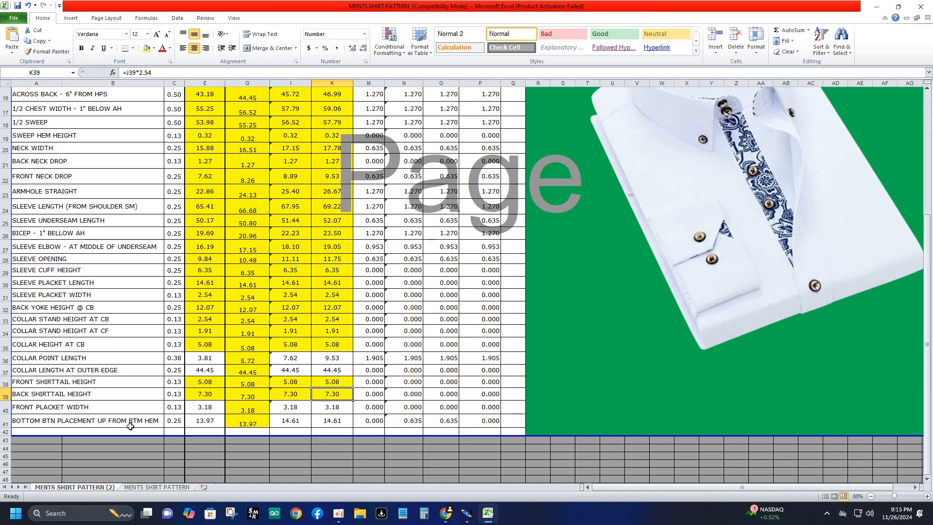
# Fill the front placket width values in E40, I40 and K40 with yellow
pyautogui.click(212, 409)
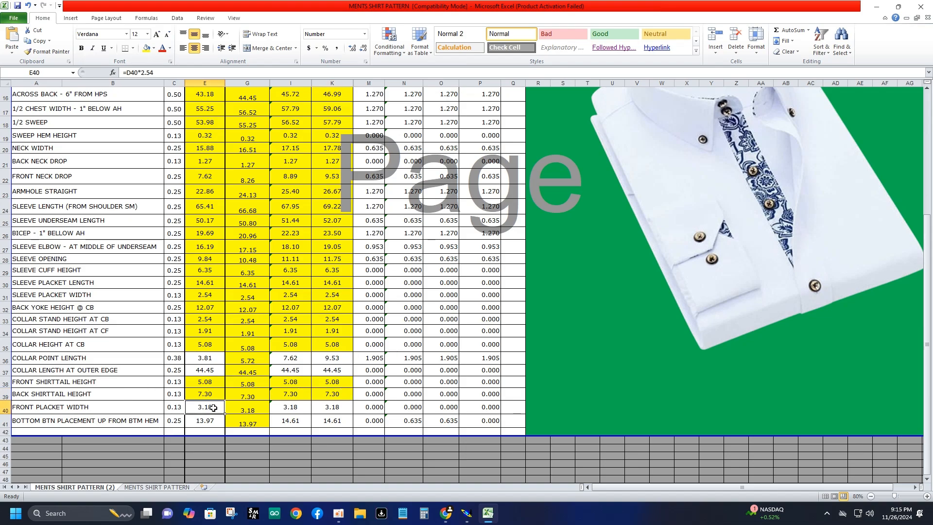
pyautogui.click(147, 48)
pyautogui.click(290, 409)
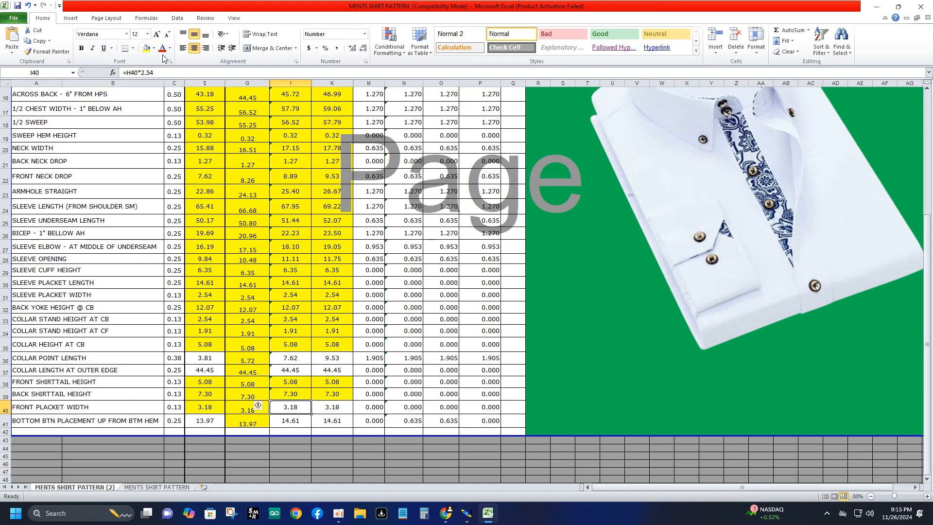
pyautogui.click(146, 48)
pyautogui.click(340, 410)
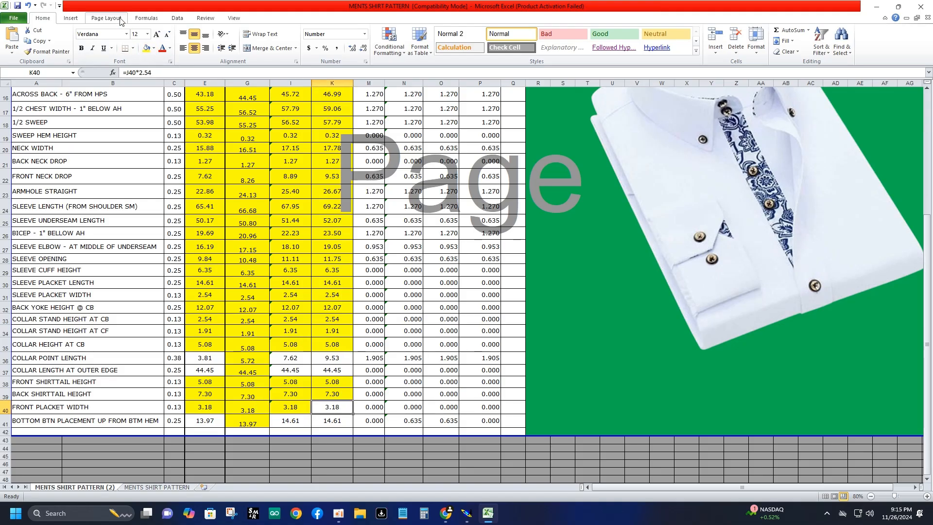
pyautogui.click(146, 48)
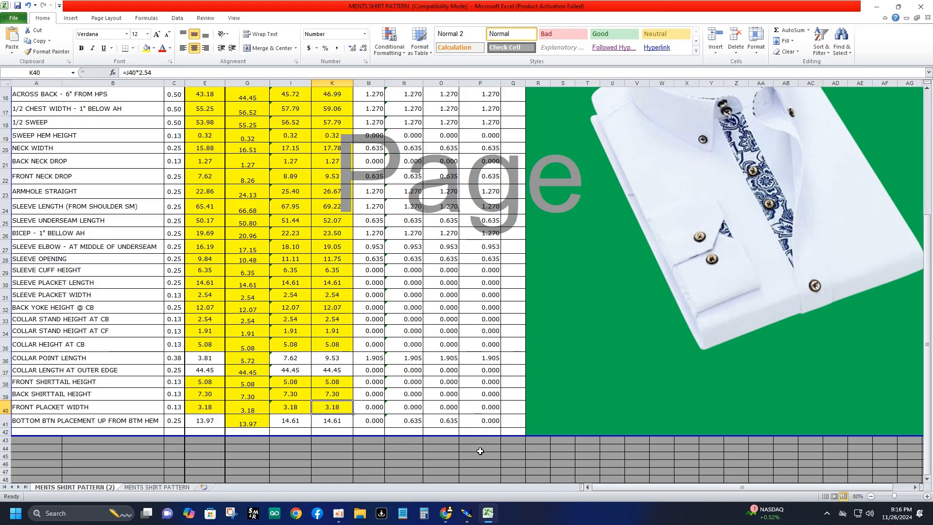
# Fill the bottom button placement values in E41, I41 and K41 with yellow
pyautogui.click(39, 421)
pyautogui.click(215, 421)
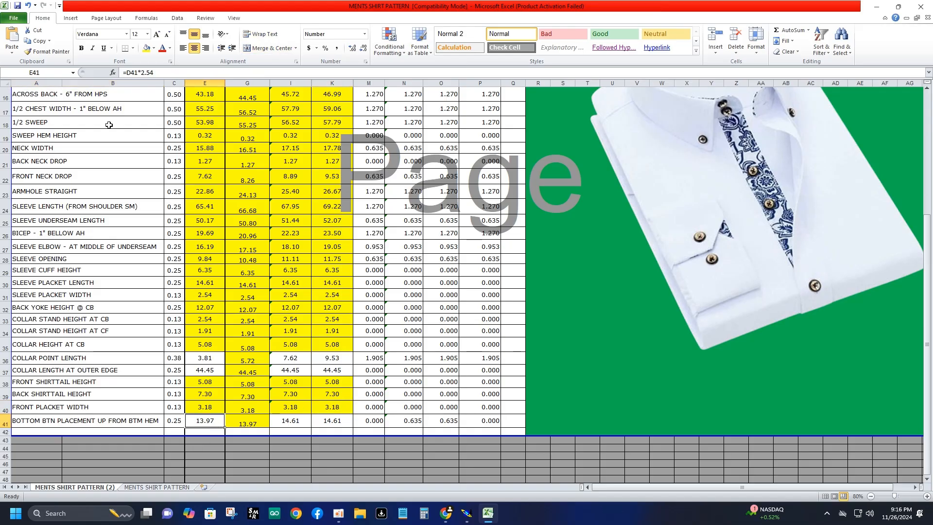
pyautogui.click(289, 420)
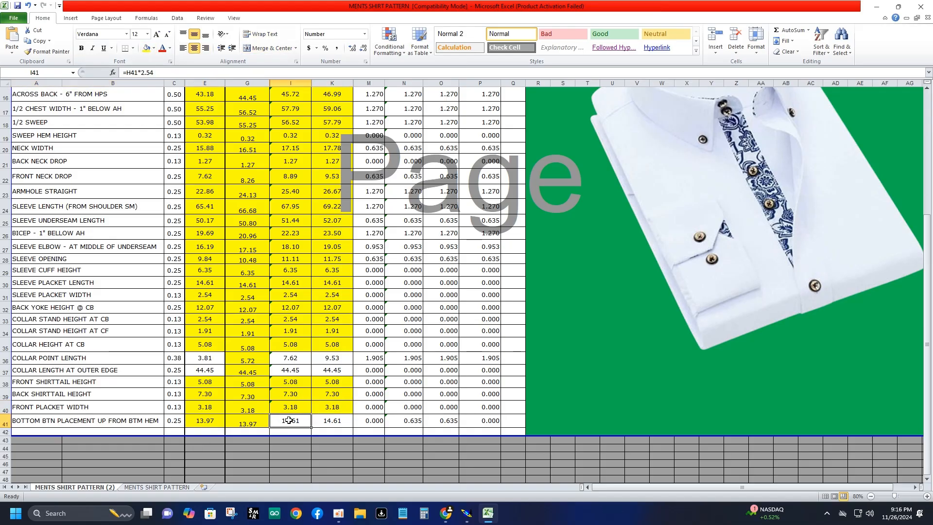
pyautogui.click(146, 48)
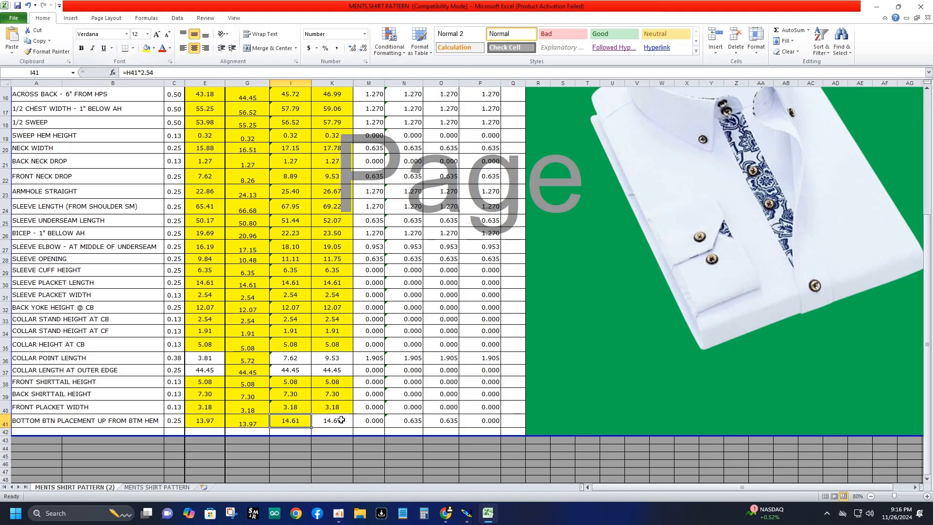
pyautogui.click(342, 420)
pyautogui.click(146, 48)
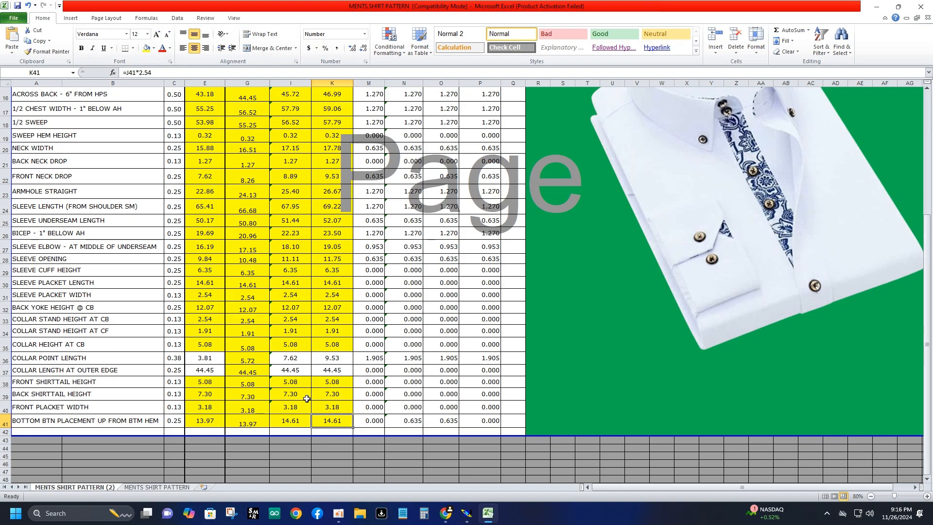
# Review the collar length at outer edge and collar point length values across the sizes in rows 36 and 37
pyautogui.click(49, 373)
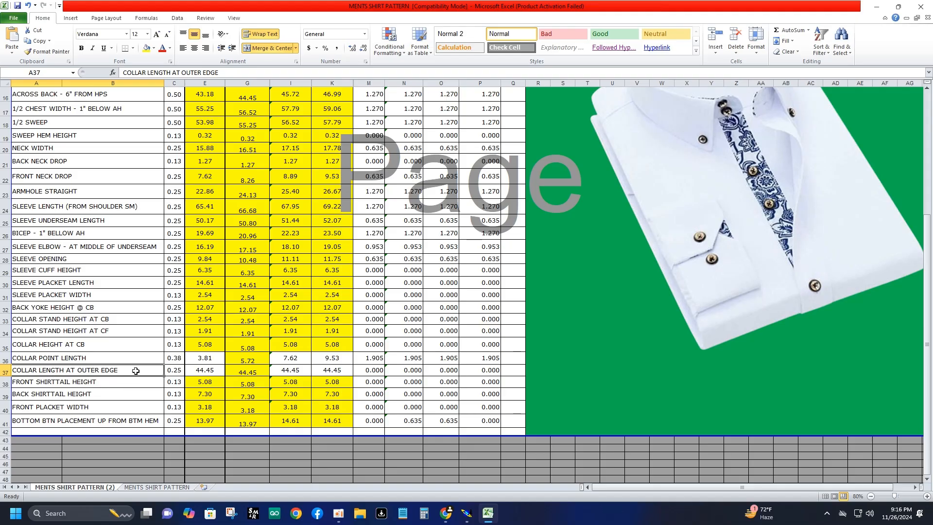
pyautogui.click(193, 371)
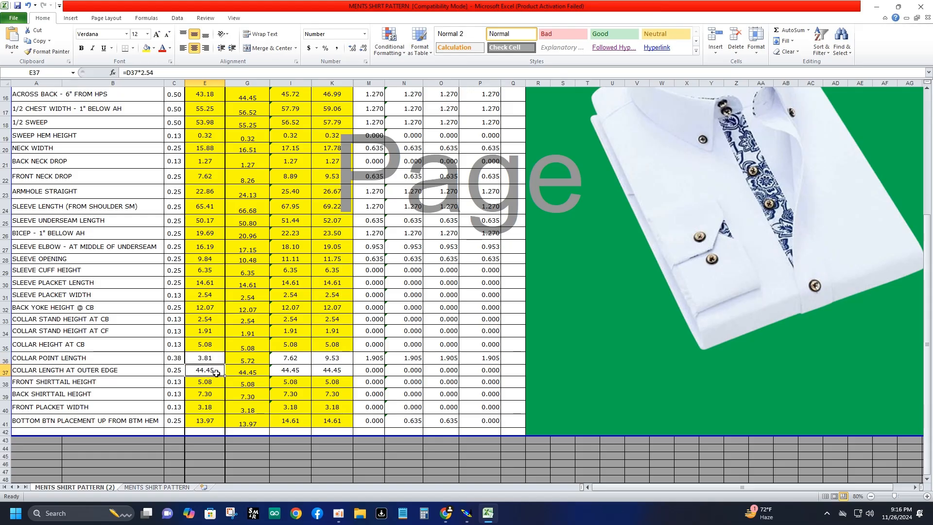
pyautogui.click(208, 359)
pyautogui.click(263, 358)
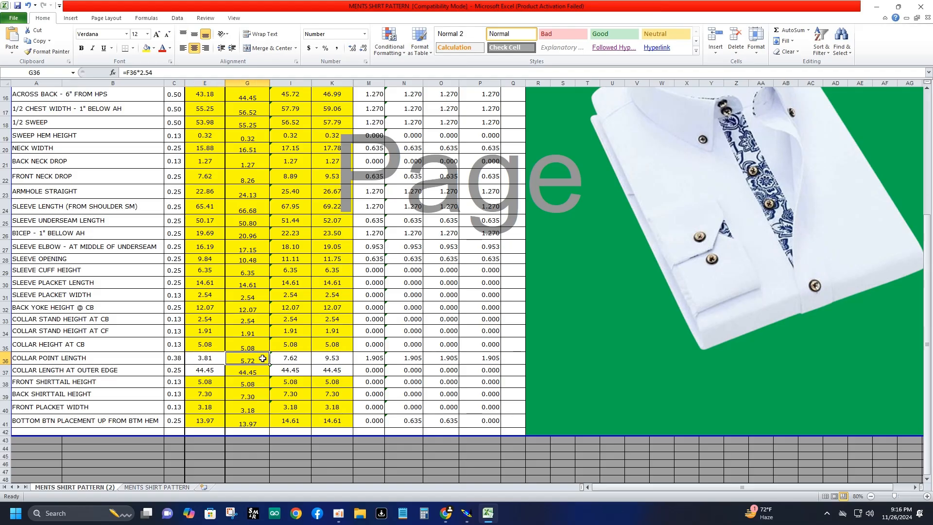
pyautogui.click(305, 357)
pyautogui.click(337, 357)
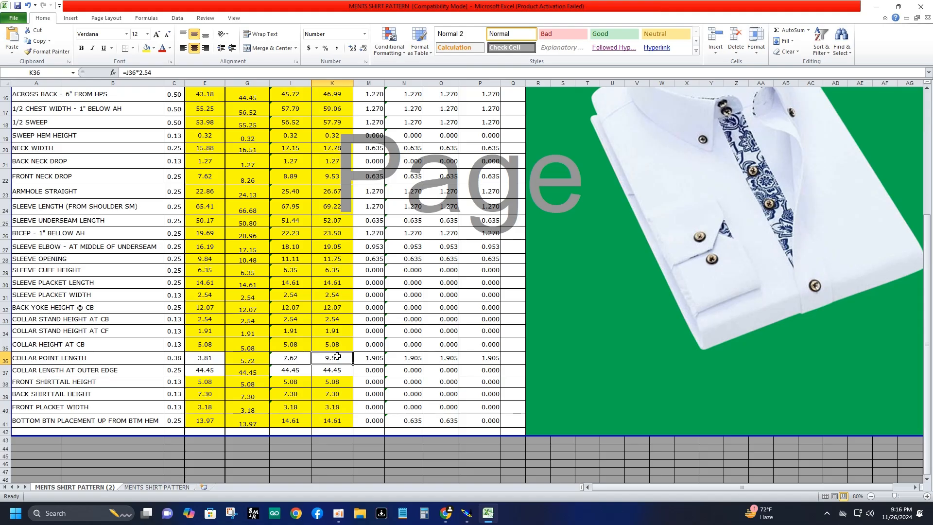
pyautogui.click(208, 363)
pyautogui.click(247, 360)
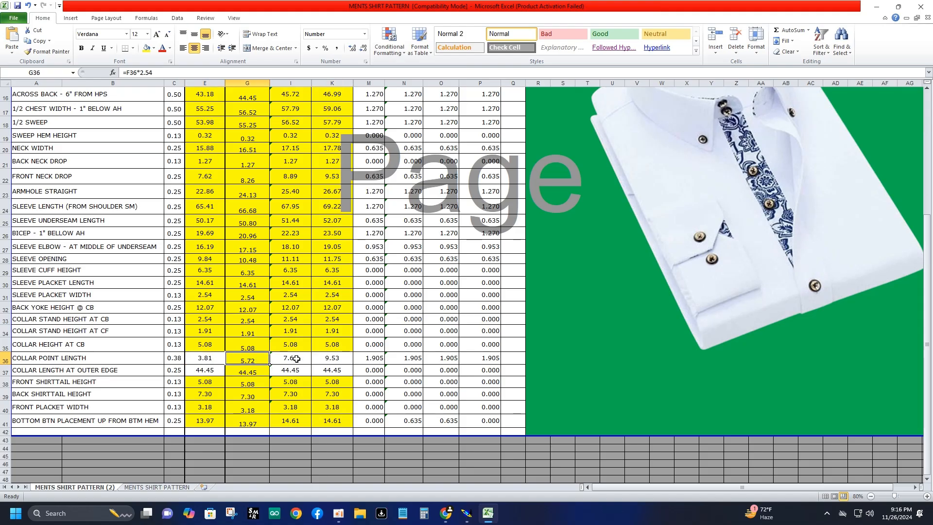
pyautogui.click(297, 359)
pyautogui.click(291, 371)
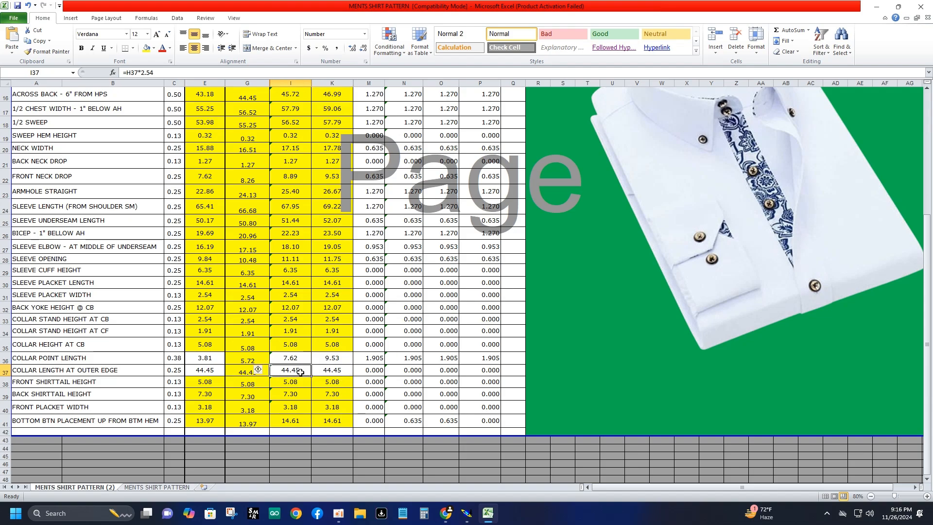
pyautogui.click(294, 358)
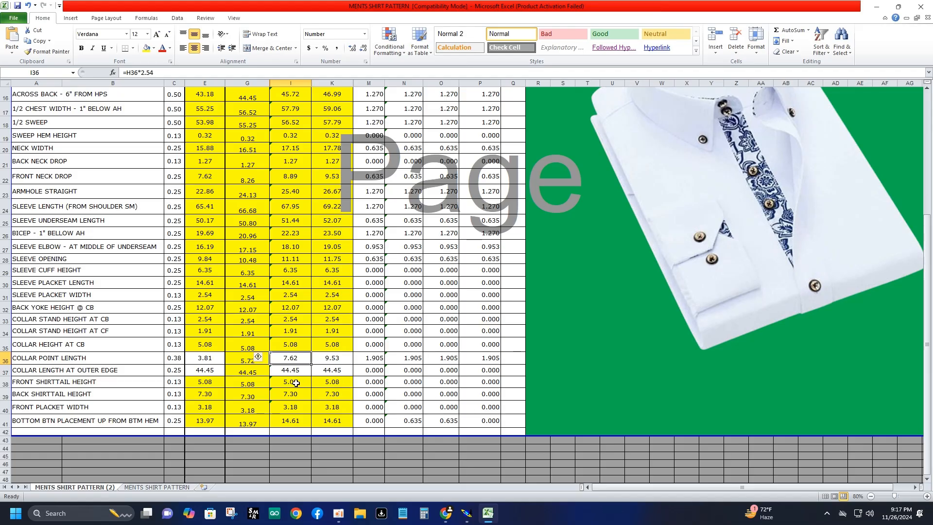
# Set the collar length at outer edge in E37 to the formula =G37-2
pyautogui.click(214, 372)
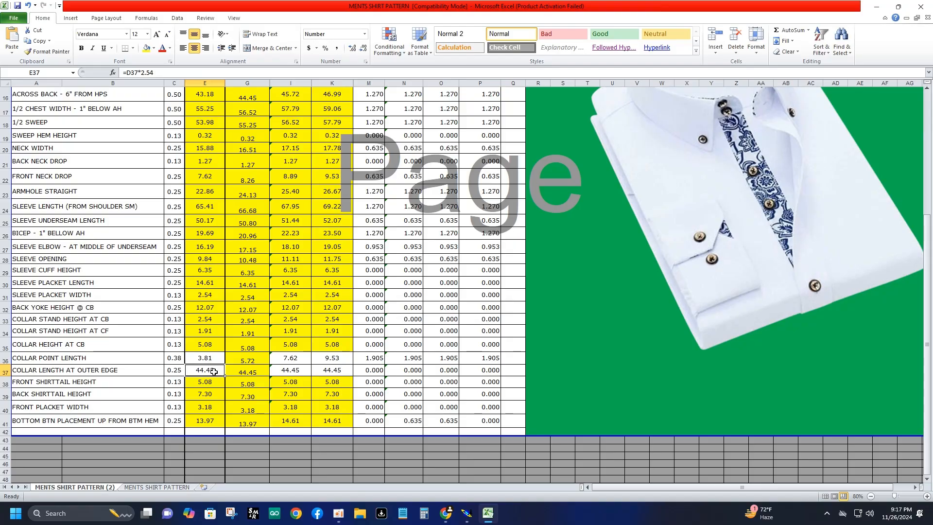
pyautogui.write('=')
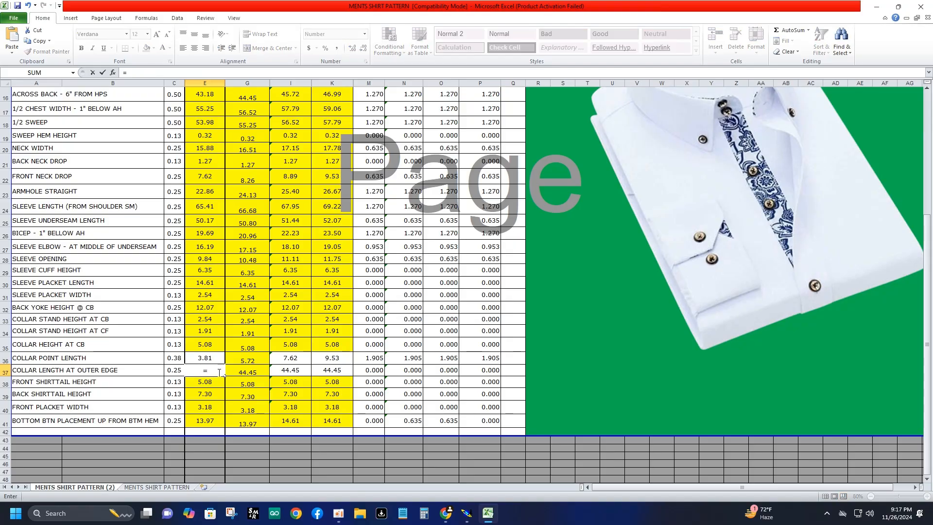
pyautogui.click(248, 371)
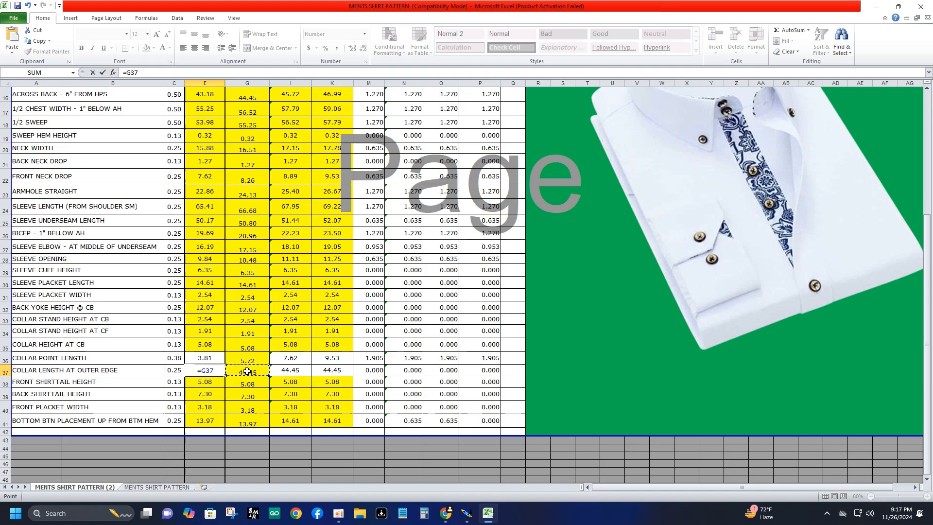
pyautogui.write('-2')
pyautogui.press('Return')
pyautogui.click(216, 371)
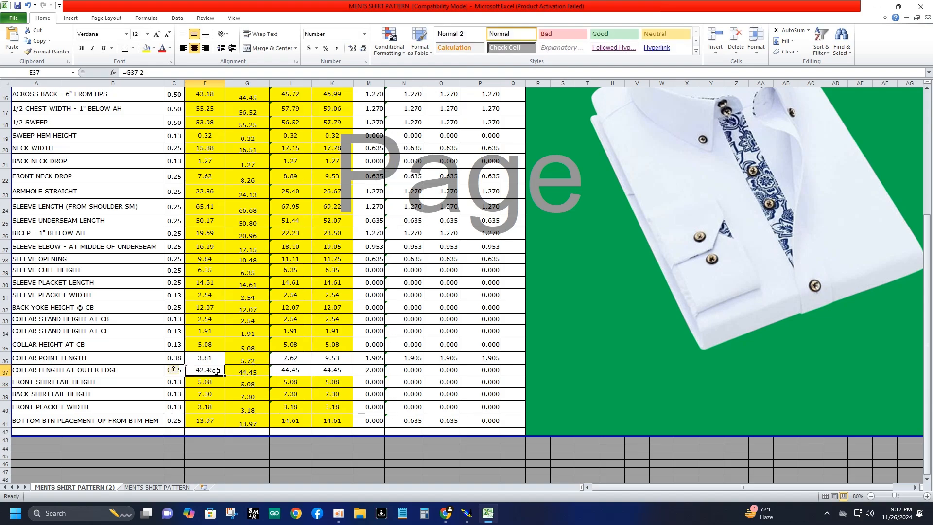
# Set the collar length at outer edge in I37 to the formula =G37+2
pyautogui.click(308, 373)
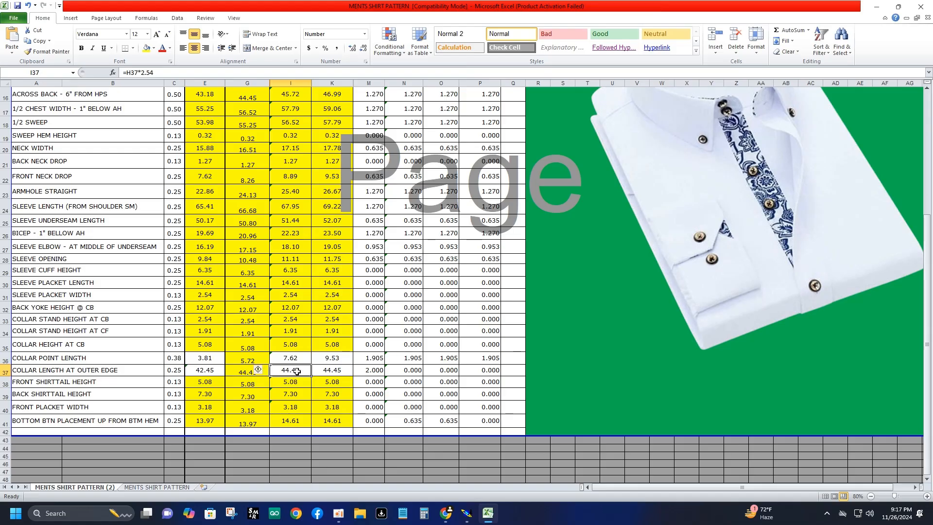
pyautogui.write('=')
pyautogui.click(247, 373)
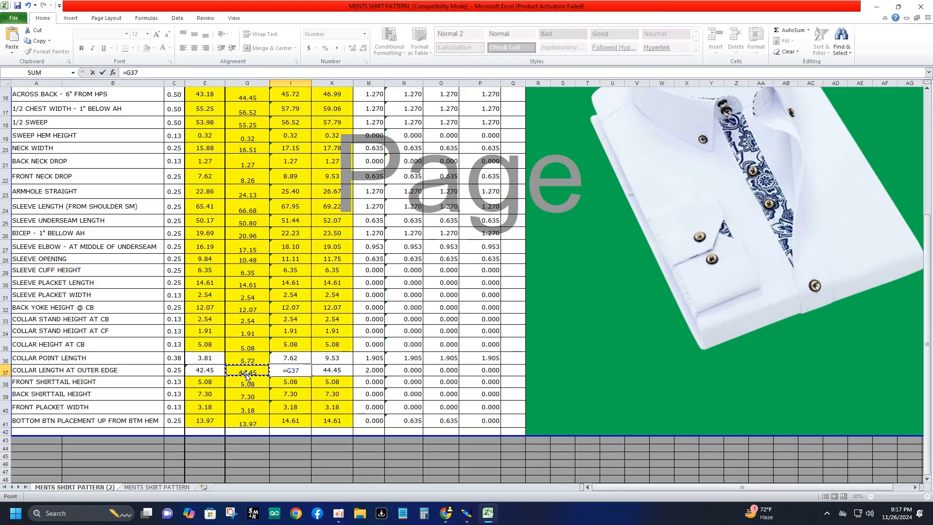
pyautogui.write('-')
pyautogui.press('BackSpace')
pyautogui.write('+2')
pyautogui.press('Return')
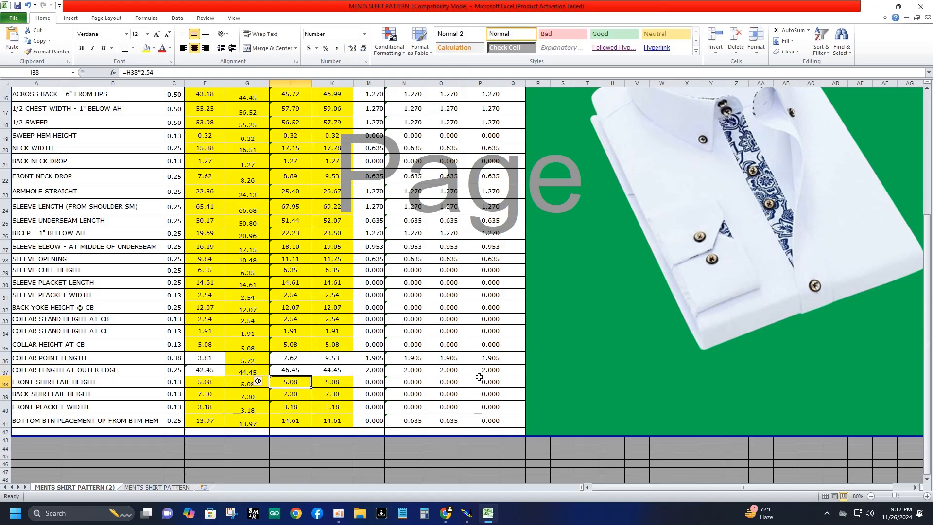
# Set the collar length at outer edge in K37 to the formula =I37+2
pyautogui.click(331, 370)
pyautogui.write('=')
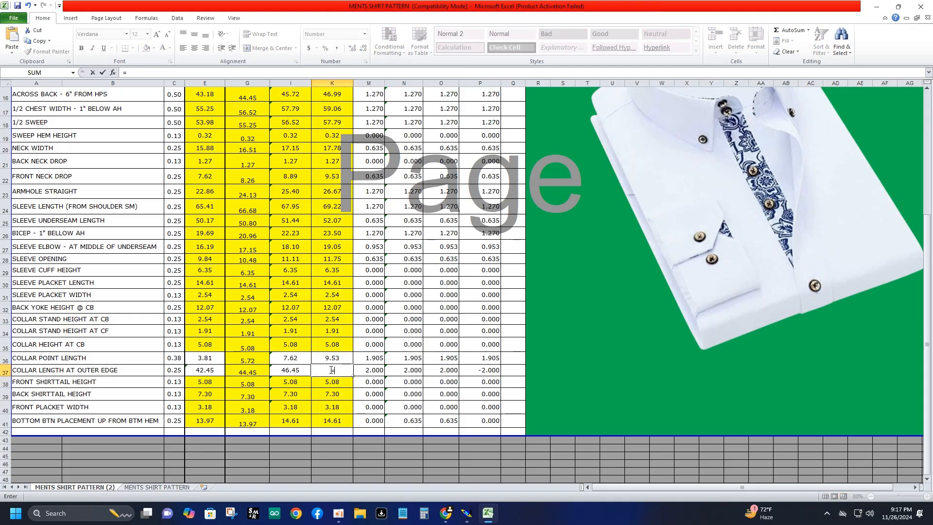
pyautogui.click(303, 372)
pyautogui.write('+2')
pyautogui.press('Return')
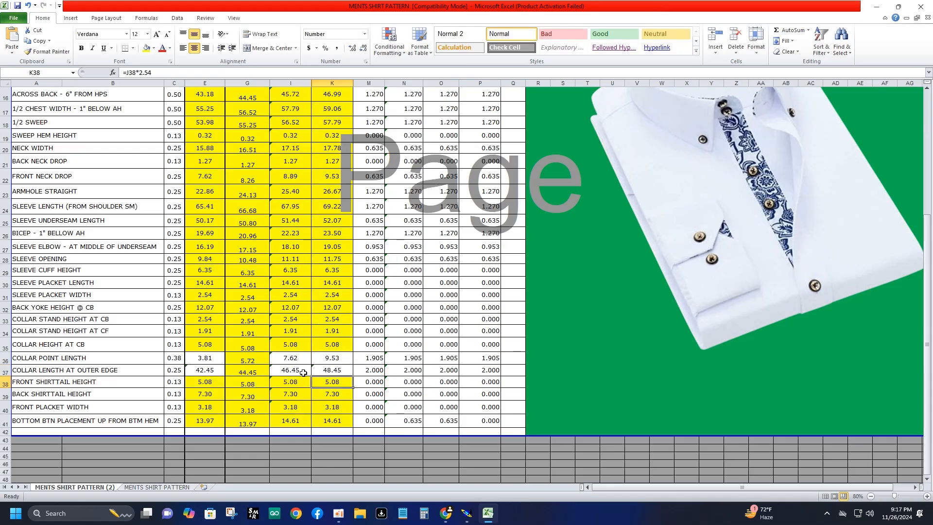
# Make the collar point length in I36 equal to G36 with a cell reference formula
pyautogui.click(295, 360)
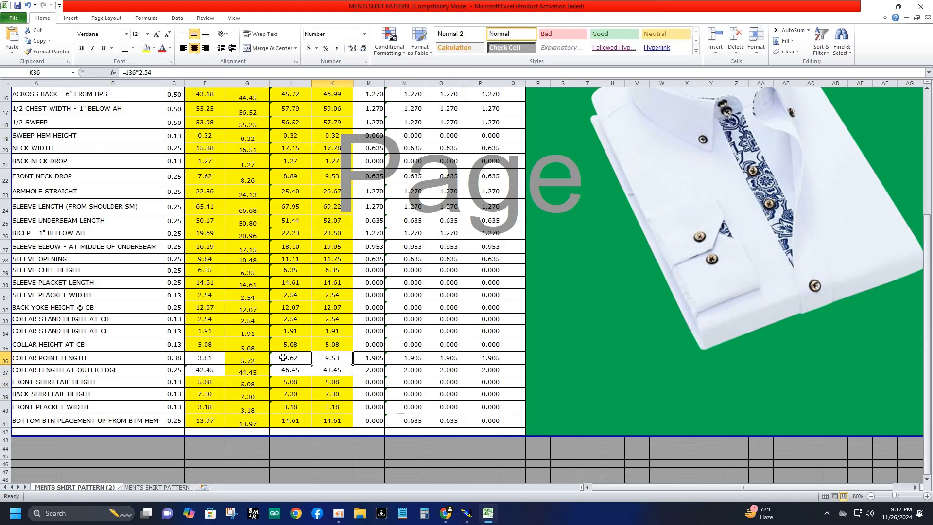
pyautogui.write('=')
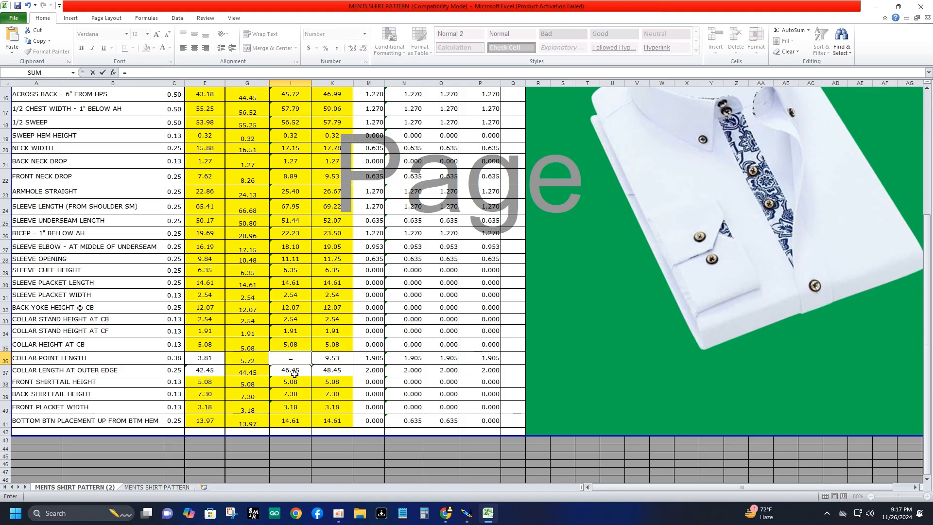
pyautogui.click(262, 362)
pyautogui.press('Return')
pyautogui.click(338, 360)
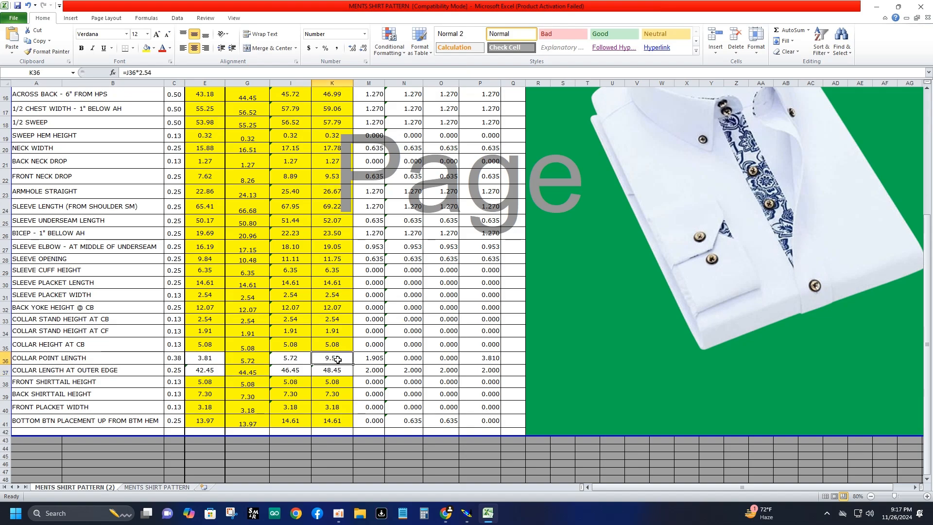
pyautogui.write('=')
pyautogui.press('Return')
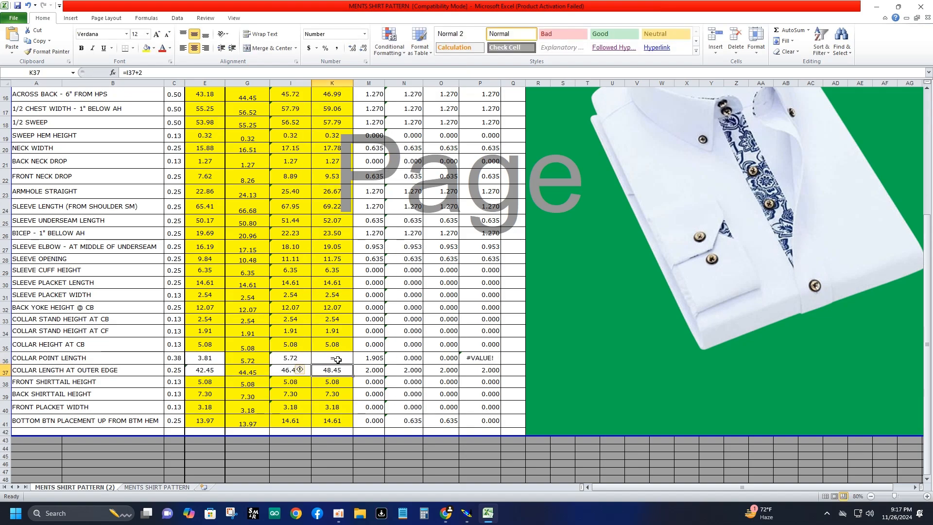
# Make the collar point length in K36 equal to I36 with a cell reference formula
pyautogui.click(336, 360)
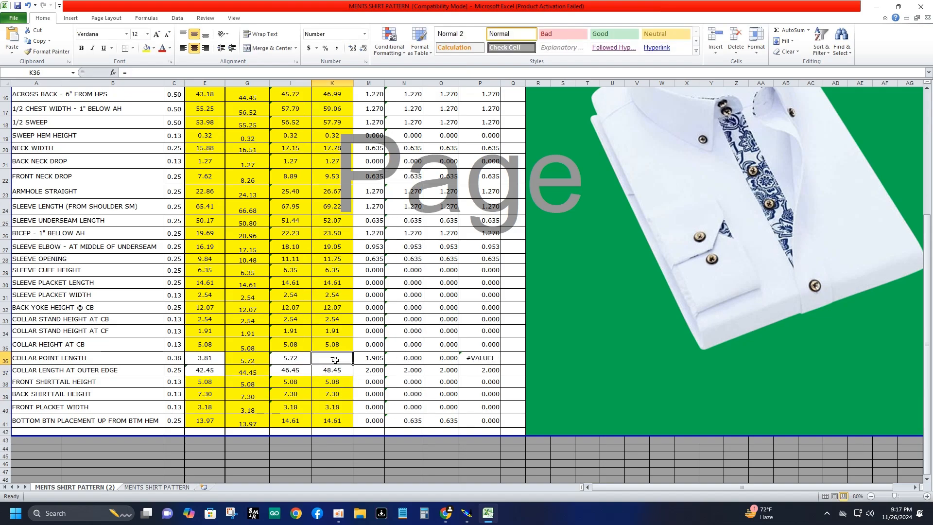
pyautogui.write('=')
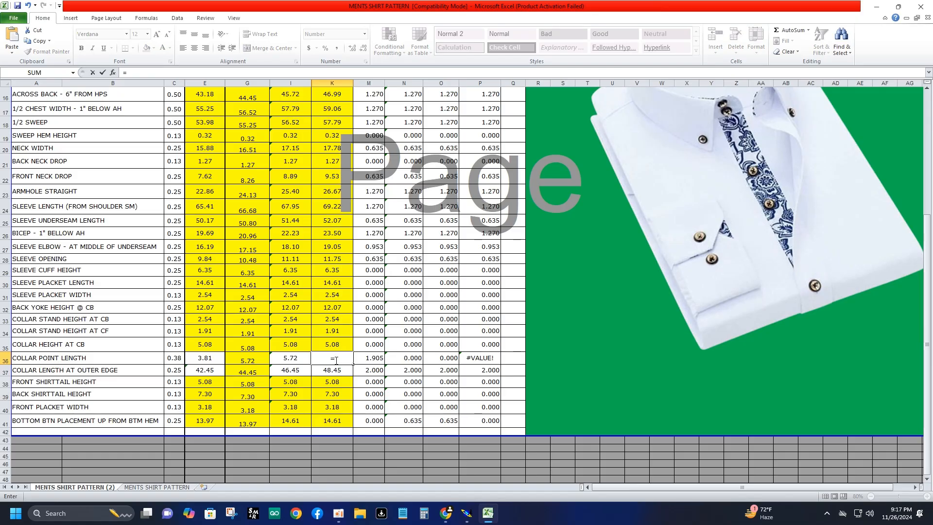
pyautogui.click(288, 357)
pyautogui.press('Return')
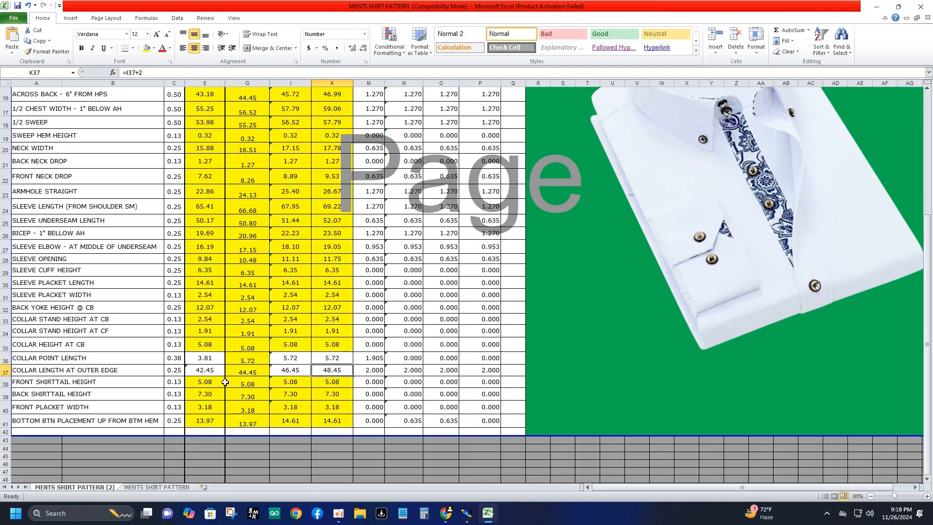
# Make the collar point length in E36 equal to G36 with a cell reference formula
pyautogui.click(210, 360)
pyautogui.write('=')
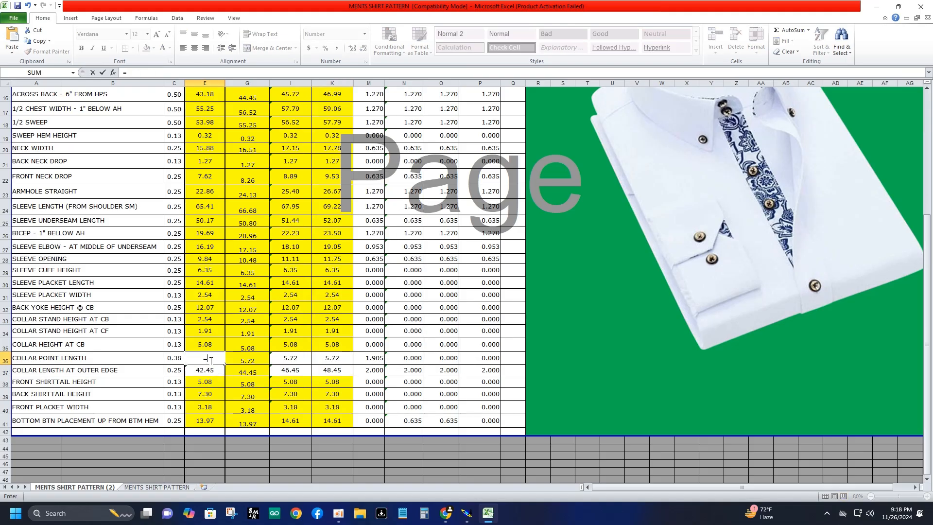
pyautogui.click(245, 360)
pyautogui.press('Return')
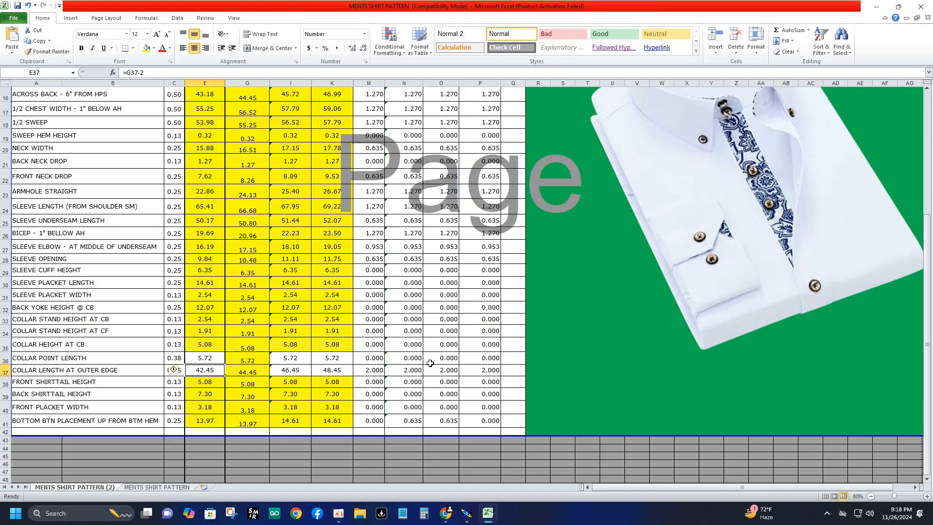
# Review the grading increments in M37 to P37 and the collar length at outer edge value for each size
pyautogui.click(248, 367)
pyautogui.click(363, 369)
pyautogui.click(398, 369)
pyautogui.click(446, 370)
pyautogui.click(485, 370)
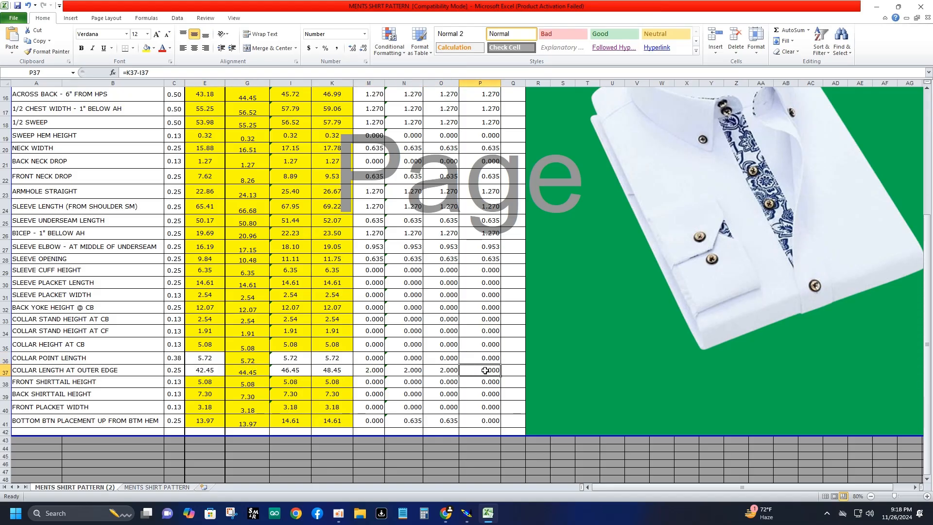
pyautogui.click(322, 373)
pyautogui.click(276, 381)
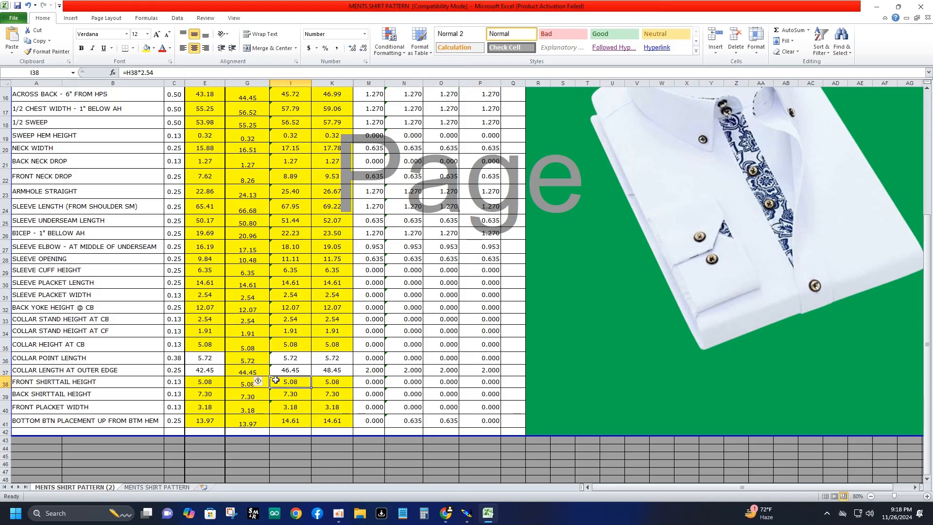
pyautogui.click(248, 372)
pyautogui.click(209, 372)
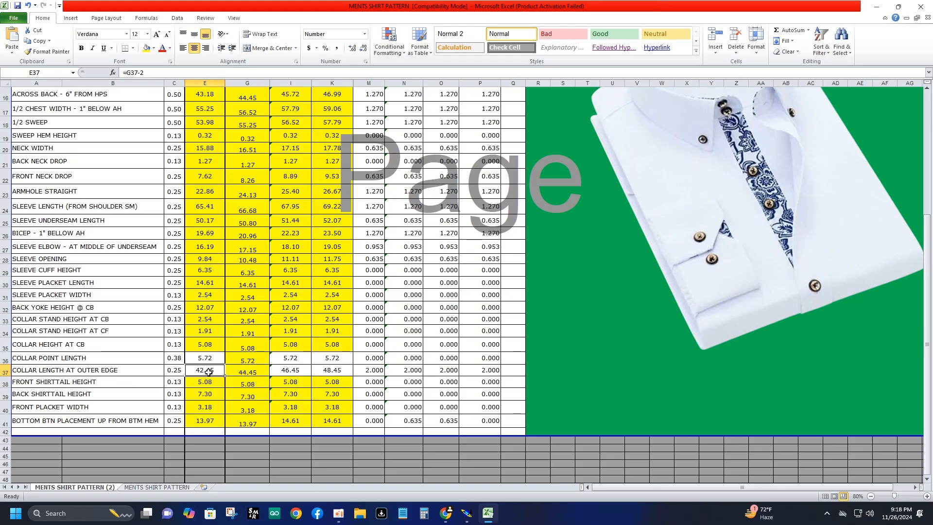
pyautogui.click(248, 372)
pyautogui.click(290, 372)
pyautogui.click(340, 372)
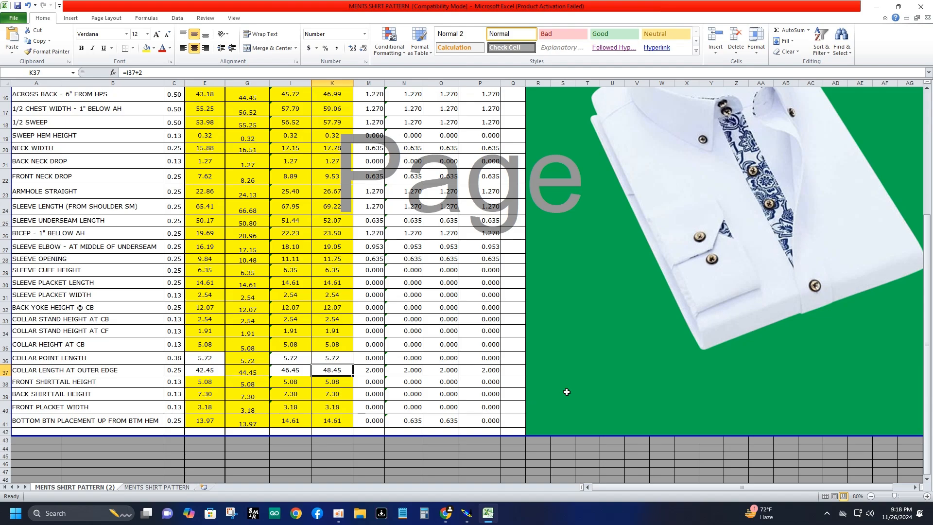
# Switch to Modaris and open the MChart measurement chart of the MENS SHIRT WITH CONTRAST style in the charts manager
pyautogui.click(466, 513)
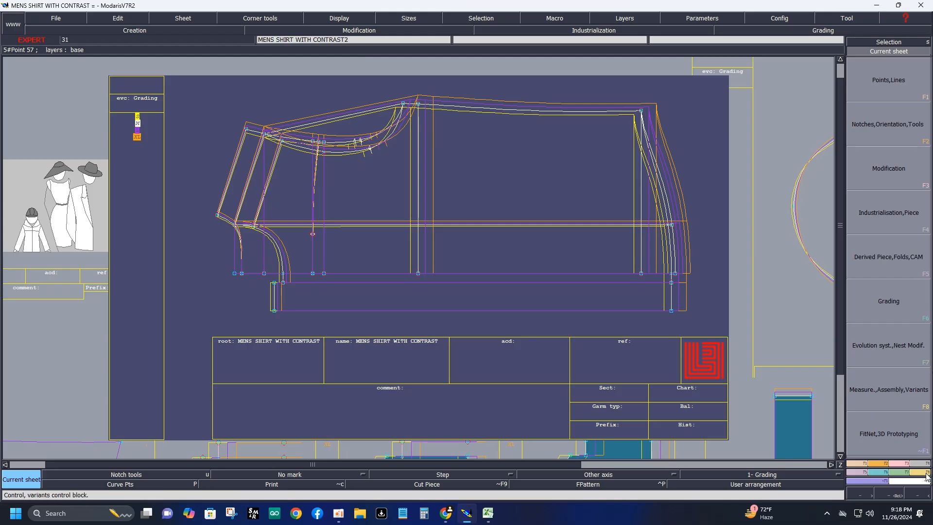
pyautogui.click(914, 391)
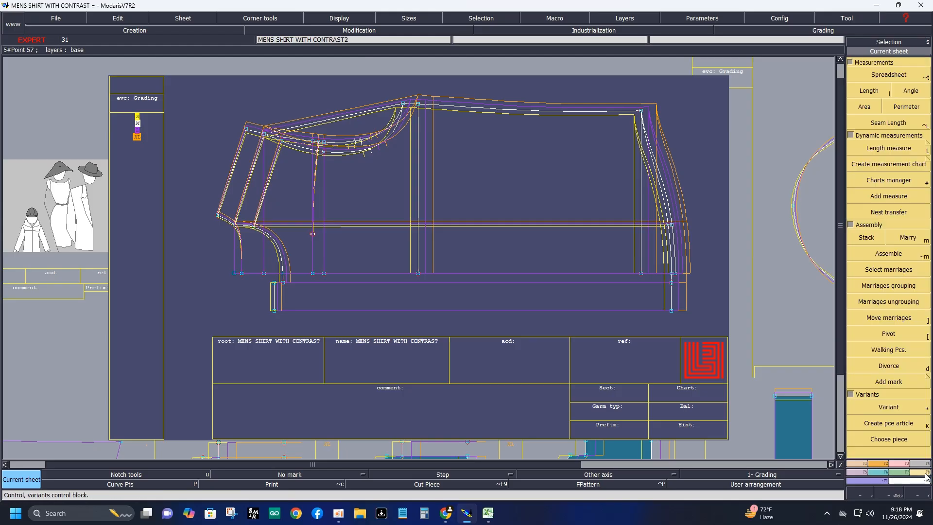
pyautogui.click(907, 181)
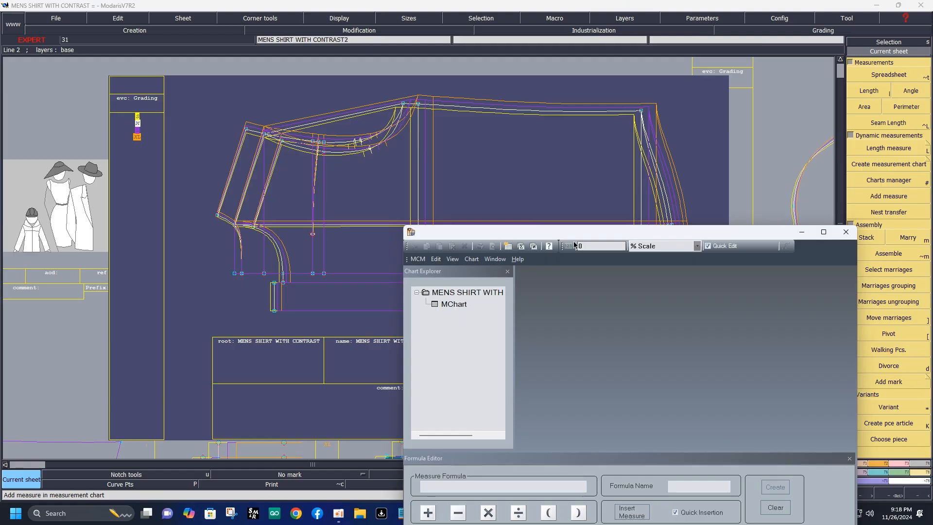
pyautogui.moveTo(586, 234); pyautogui.dragTo(426, 202)
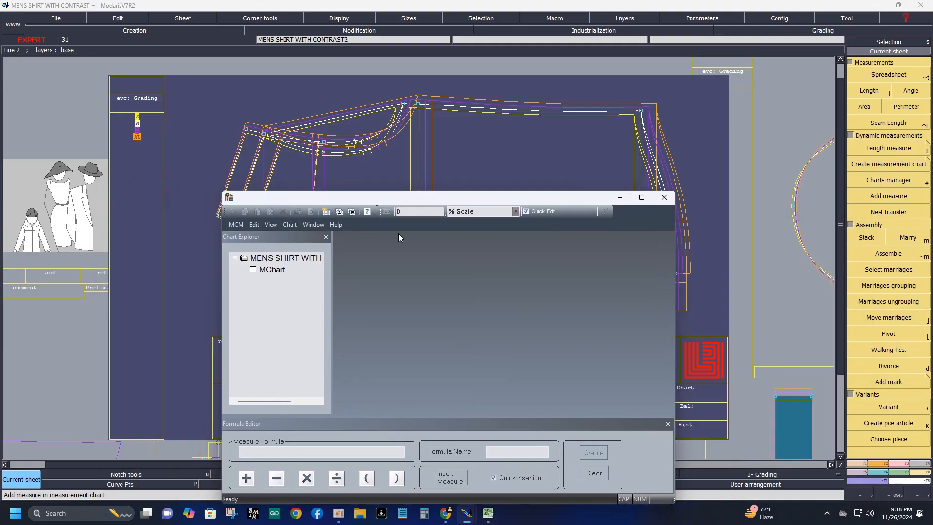
pyautogui.click(274, 270)
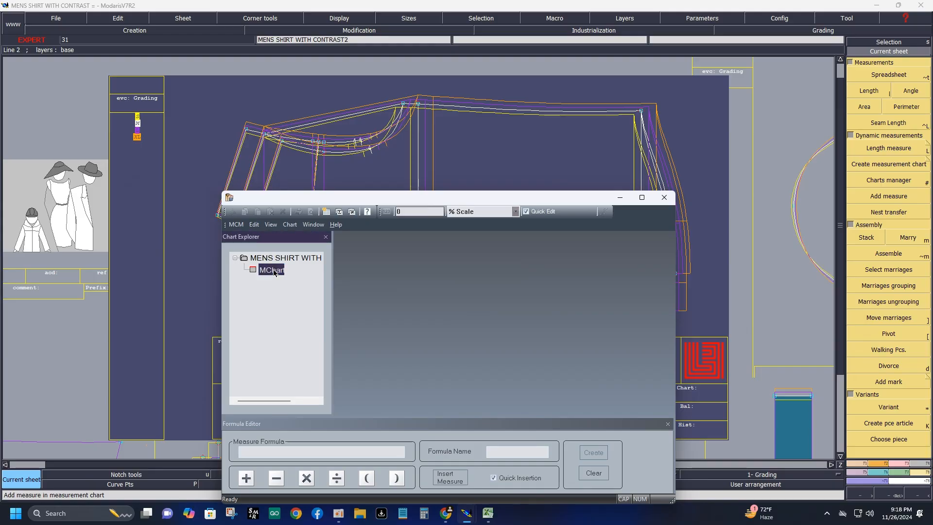
pyautogui.rightClick(274, 272)
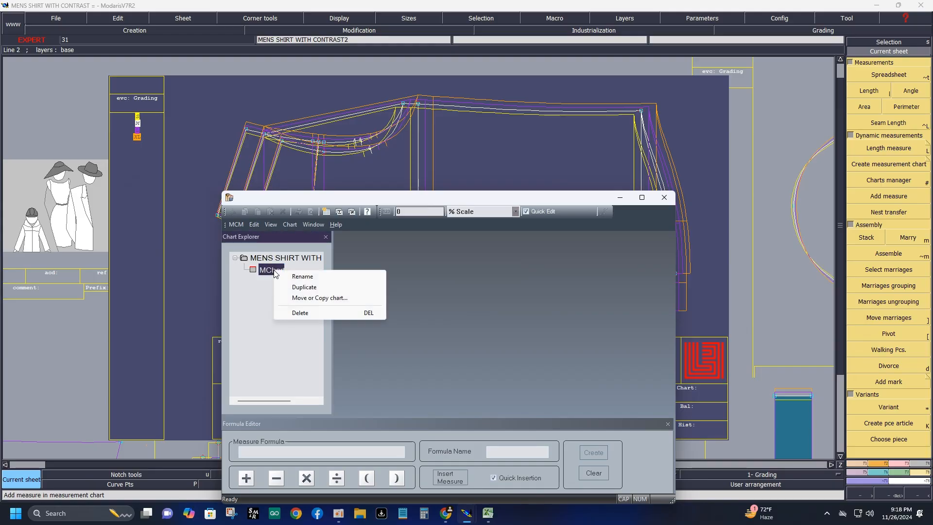
pyautogui.click(303, 276)
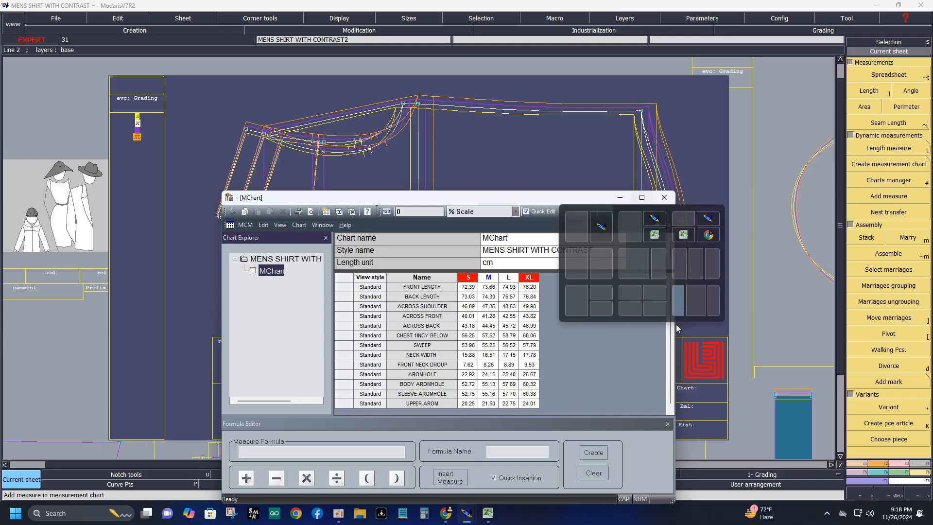
pyautogui.click(671, 383)
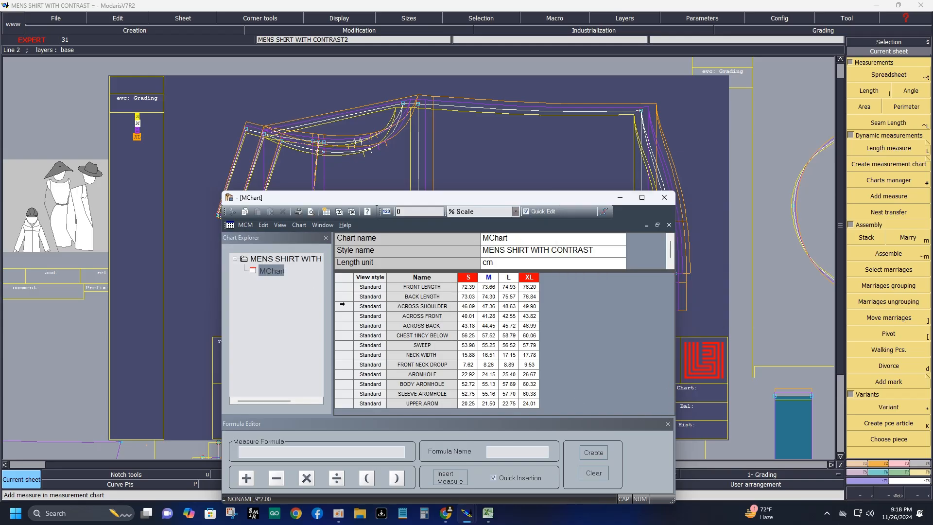
# Delete all existing measurements, from FRONT LENGTH to UPPER AROM, out of the MChart chart, keeping the pattern in view
pyautogui.moveTo(344, 286); pyautogui.dragTo(348, 402)
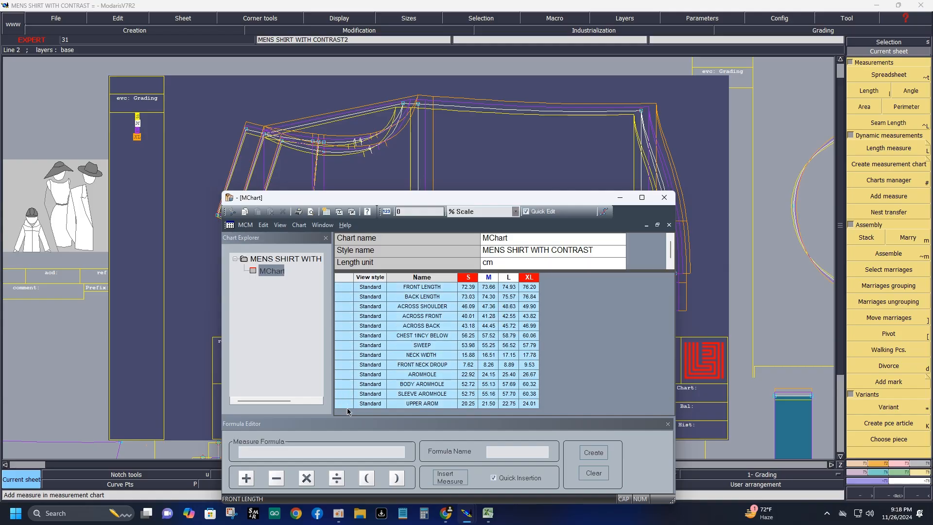
pyautogui.rightClick(414, 322)
pyautogui.click(441, 373)
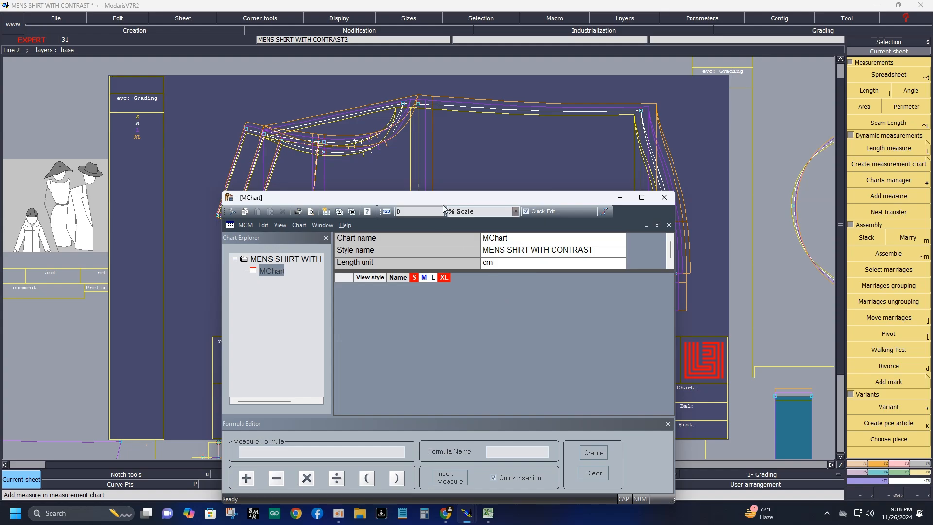
pyautogui.moveTo(442, 199); pyautogui.dragTo(359, 395)
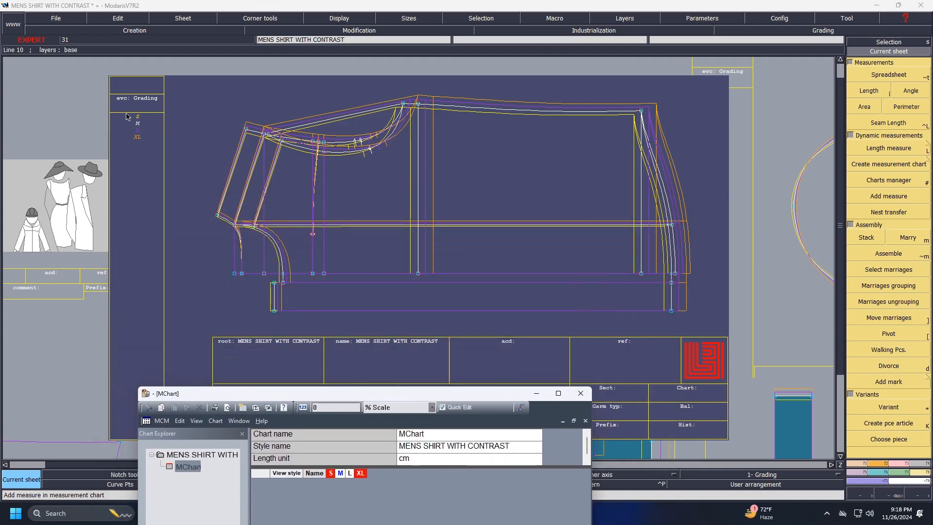
# Hide the size nest and add dynamic length measures for the front neck curve, back neck curve and short neckline segment at the shoulder
pyautogui.moveTo(126, 113); pyautogui.dragTo(178, 235)
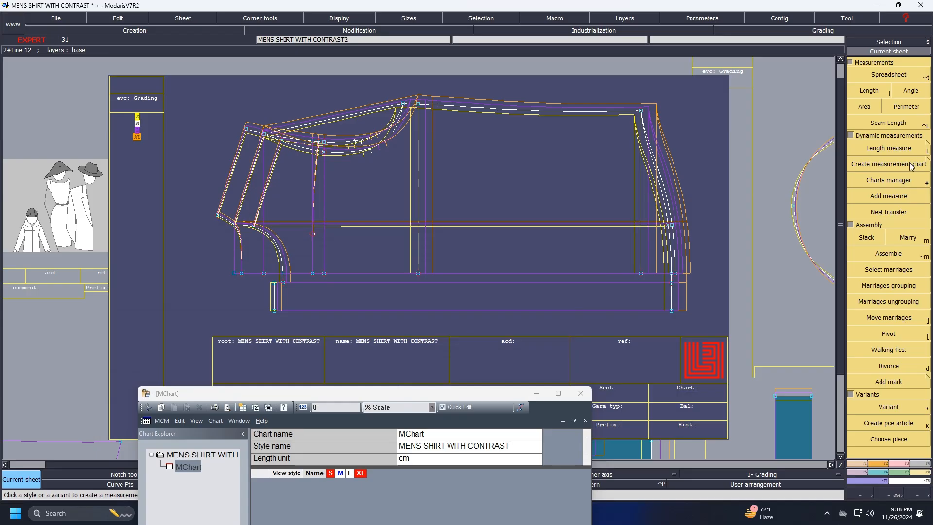
pyautogui.press('F12')
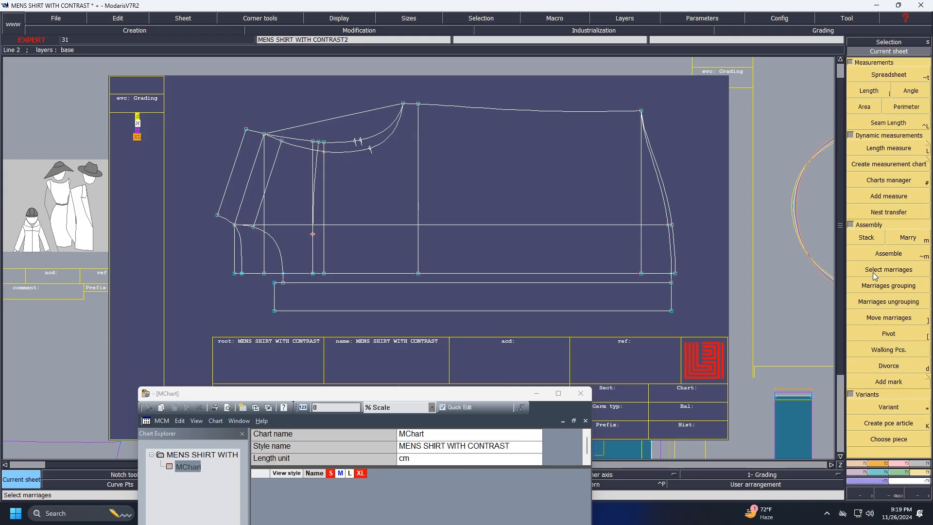
pyautogui.click(892, 152)
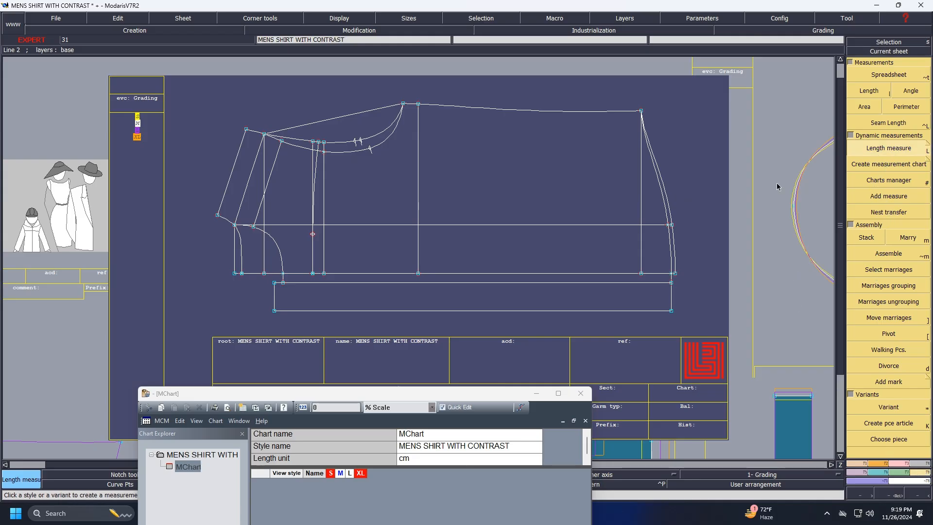
pyautogui.click(282, 257)
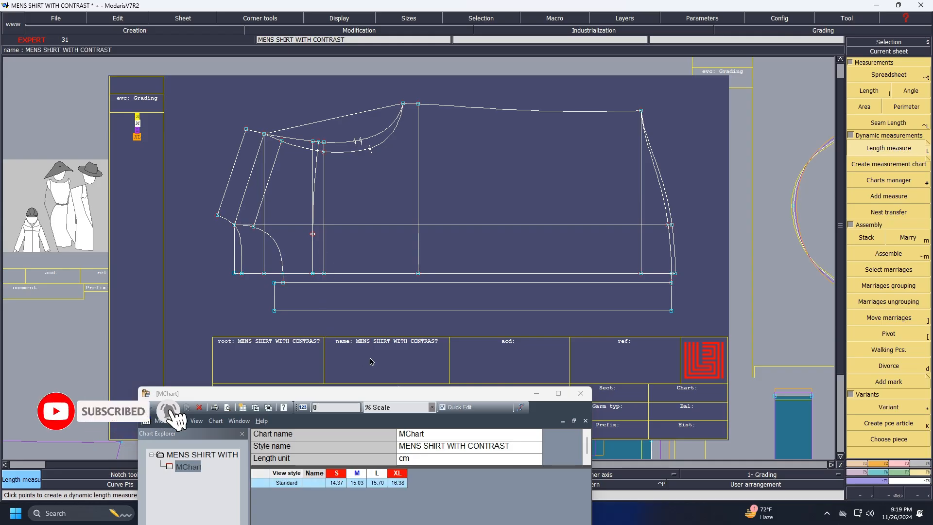
pyautogui.click(240, 251)
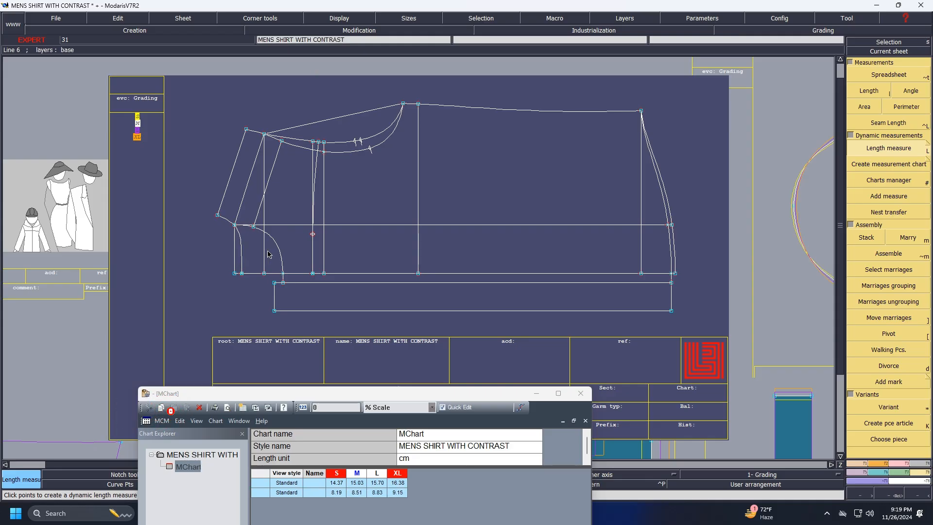
pyautogui.click(226, 220)
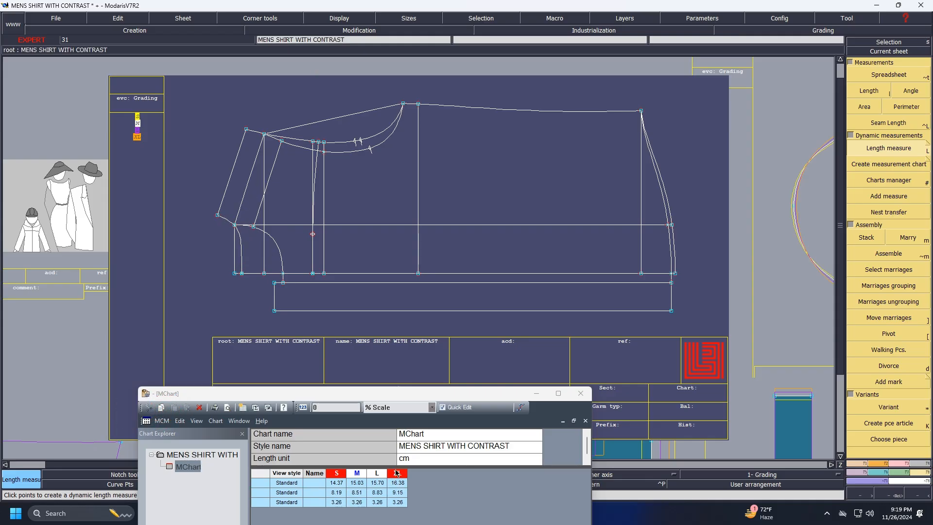
# Create a formula measure in MChart that adds up the three neckline lengths for every size
pyautogui.moveTo(411, 393); pyautogui.dragTo(422, 157)
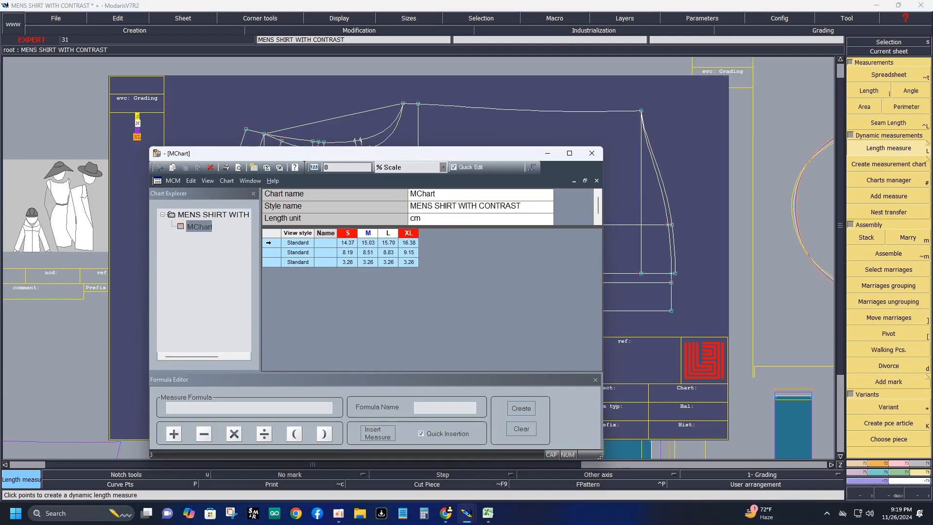
pyautogui.click(268, 246)
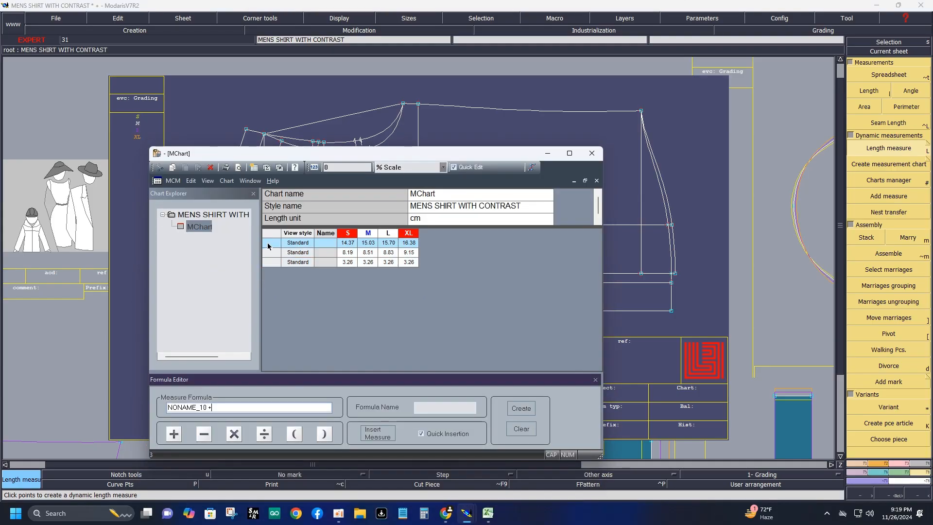
pyautogui.click(267, 252)
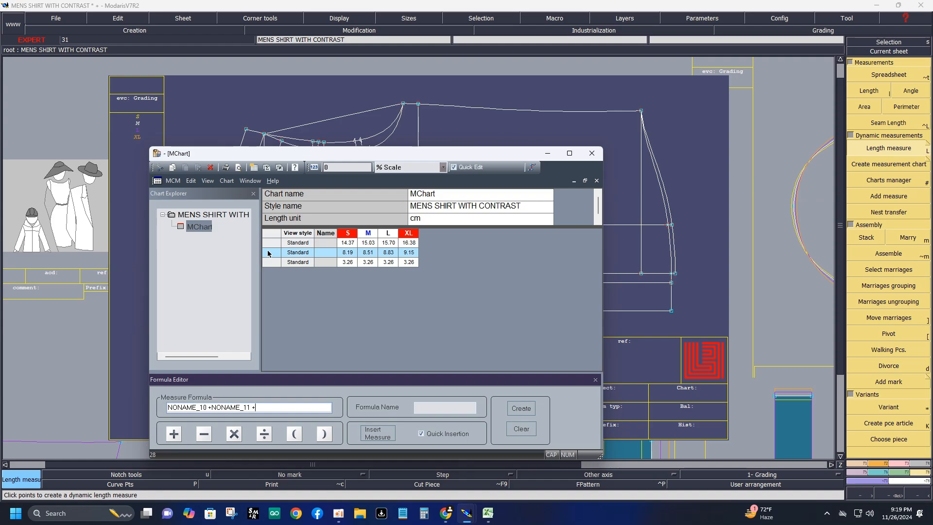
pyautogui.click(270, 262)
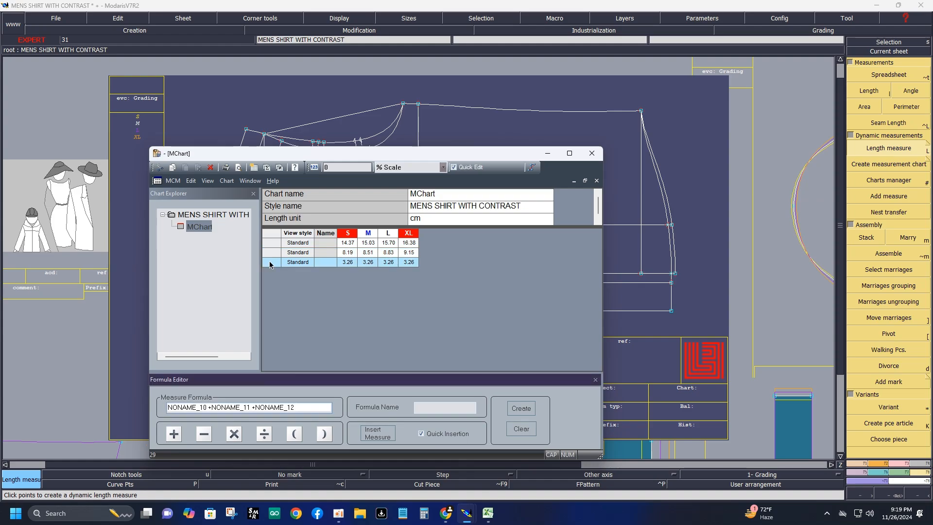
pyautogui.press('Return')
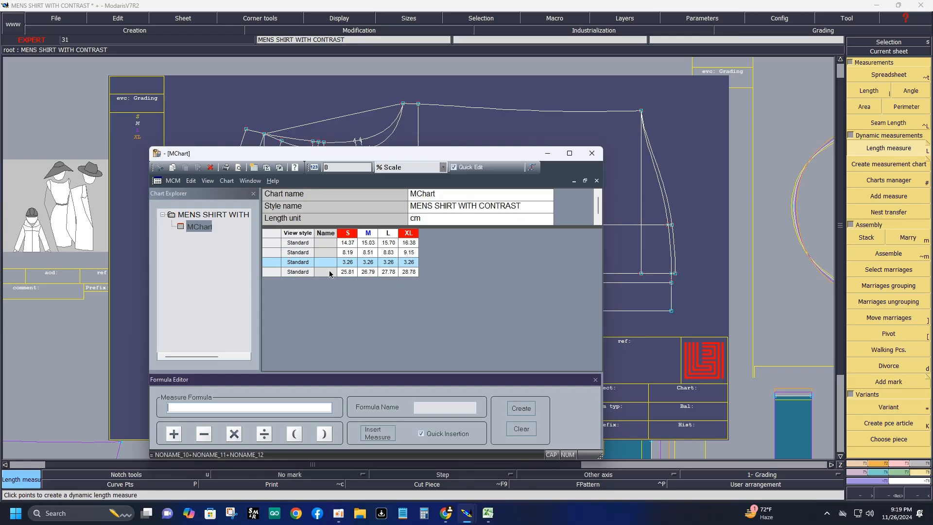
# Delete the three neckline measures and their sum from the chart and uncover the pattern sheet
pyautogui.moveTo(272, 243); pyautogui.dragTo(272, 276)
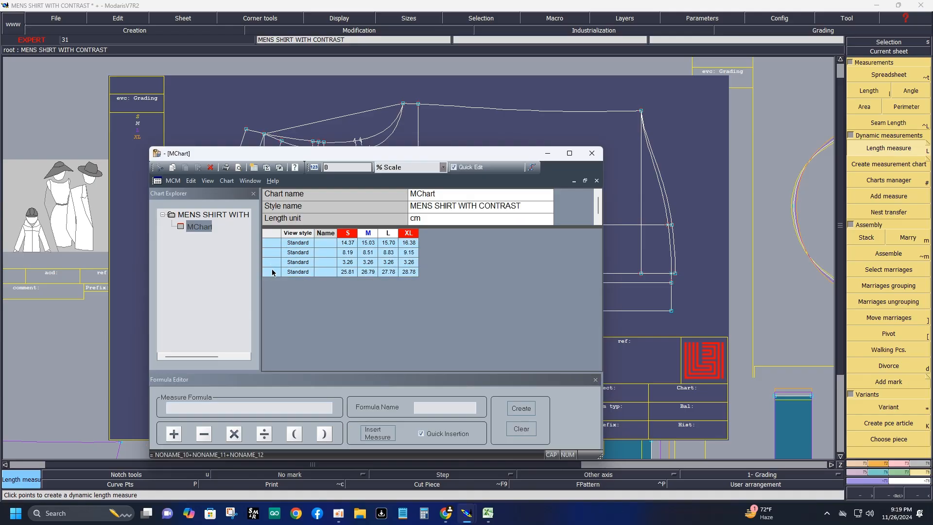
pyautogui.press('Delete')
pyautogui.moveTo(425, 157); pyautogui.dragTo(369, 406)
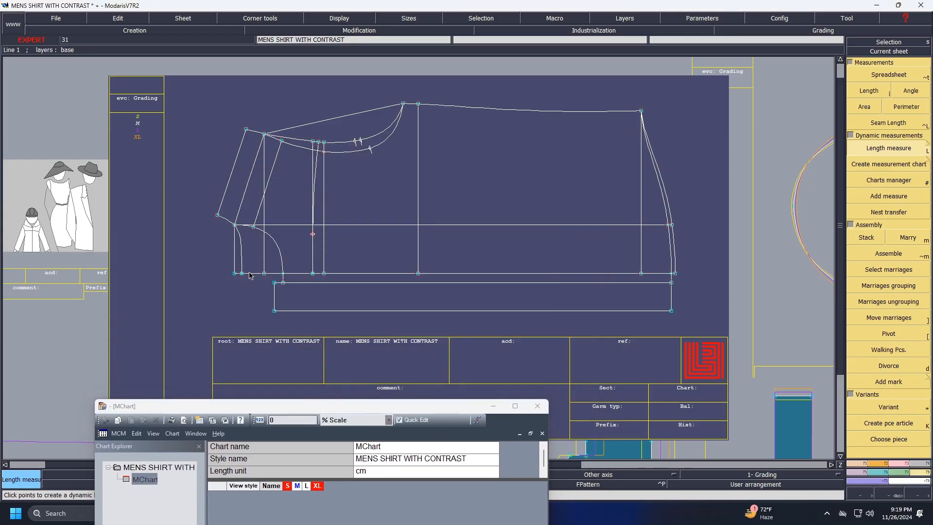
# Arrange all pattern sheets in view, then bring up the collar and collar stand sheet with its size nest displayed
pyautogui.press('F12')
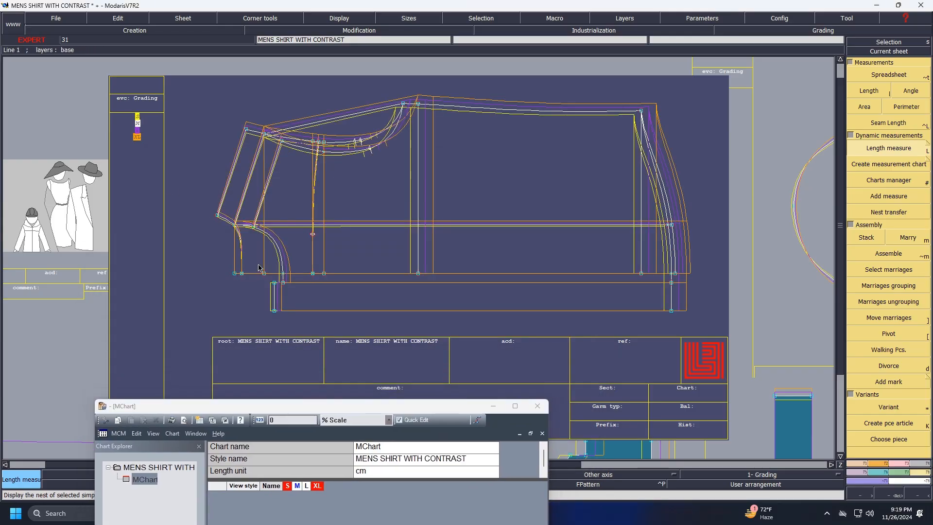
pyautogui.press('F10')
pyautogui.press('j')
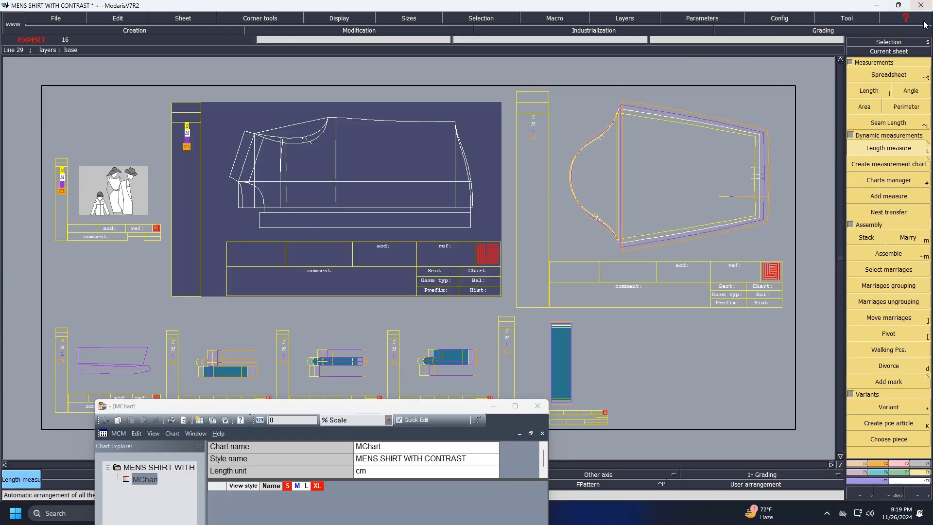
pyautogui.click(889, 51)
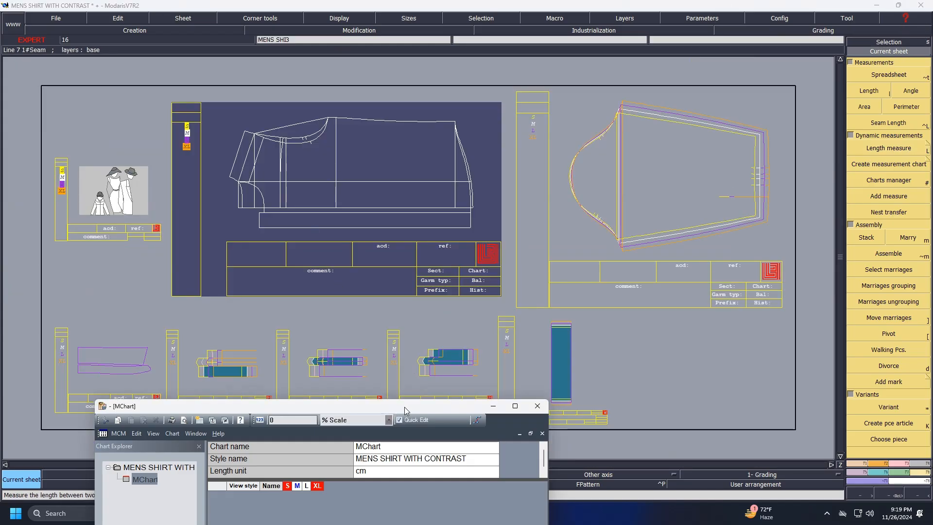
pyautogui.moveTo(404, 410); pyautogui.dragTo(396, 455)
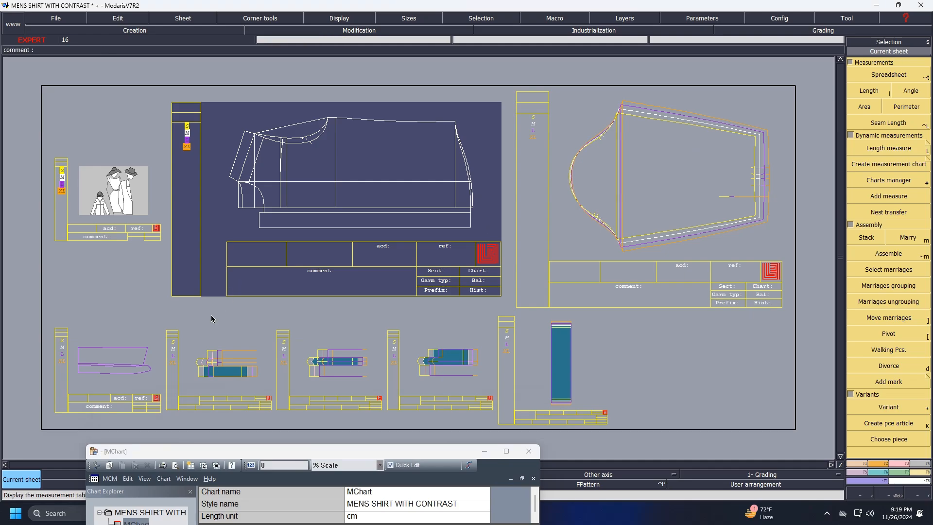
pyautogui.click(131, 361)
pyautogui.press('Home')
pyautogui.press('F9')
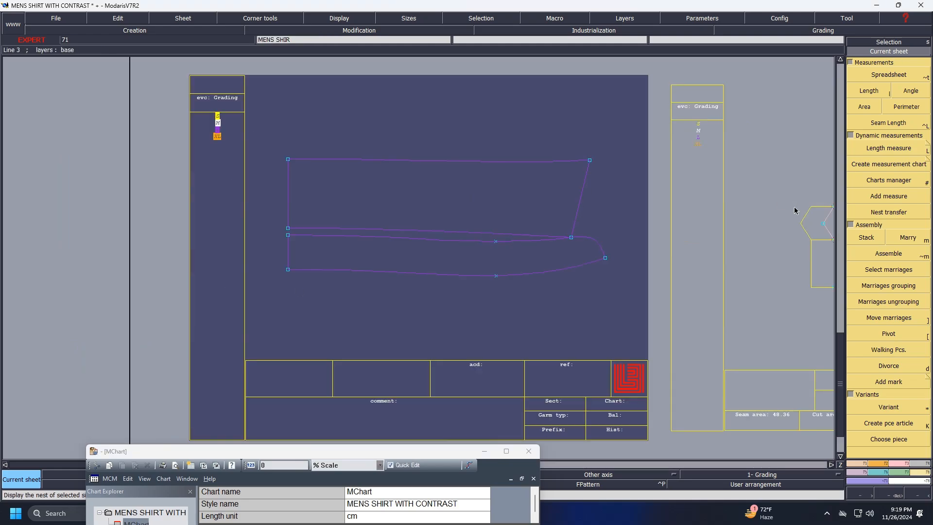
# Grade the collar's outer point with a ddx increment of 2 for every size step
pyautogui.hotkey('ctrl', 'g')
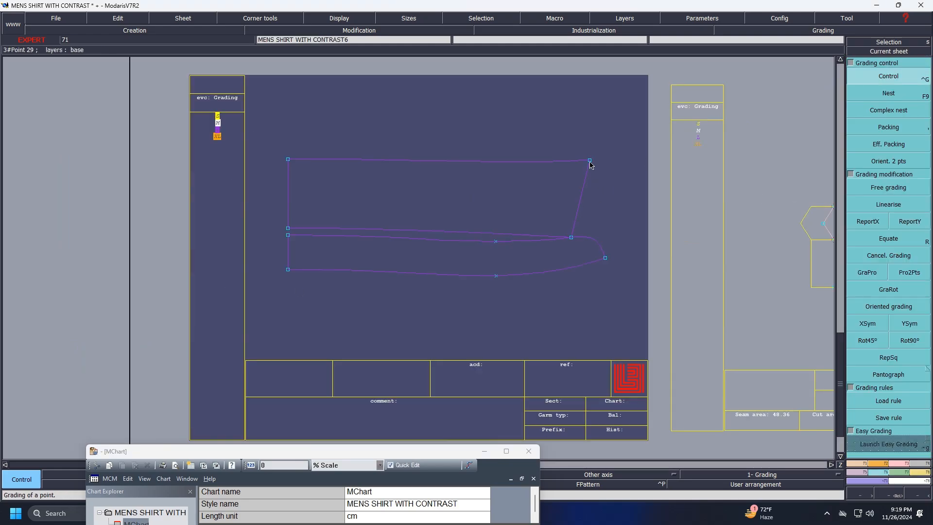
pyautogui.click(590, 161)
pyautogui.moveTo(798, 55); pyautogui.dragTo(801, 72)
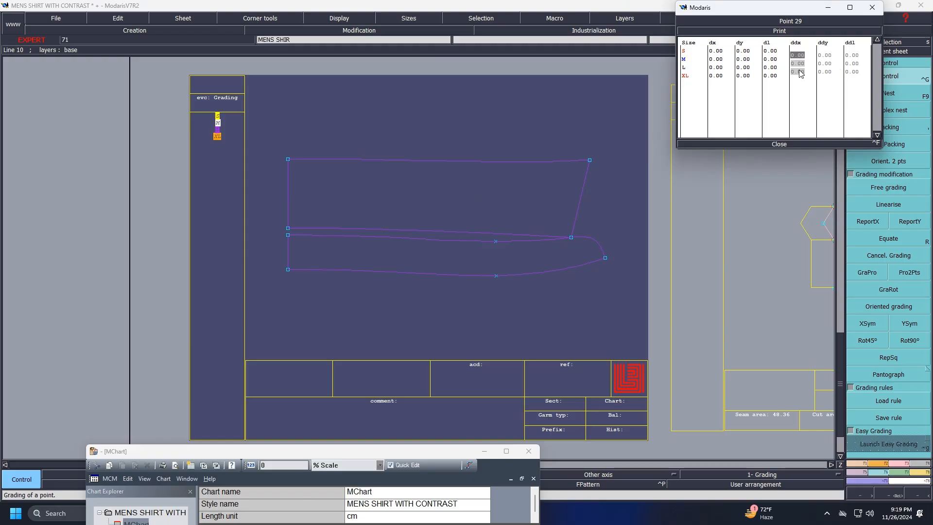
pyautogui.write('2')
pyautogui.press('Return')
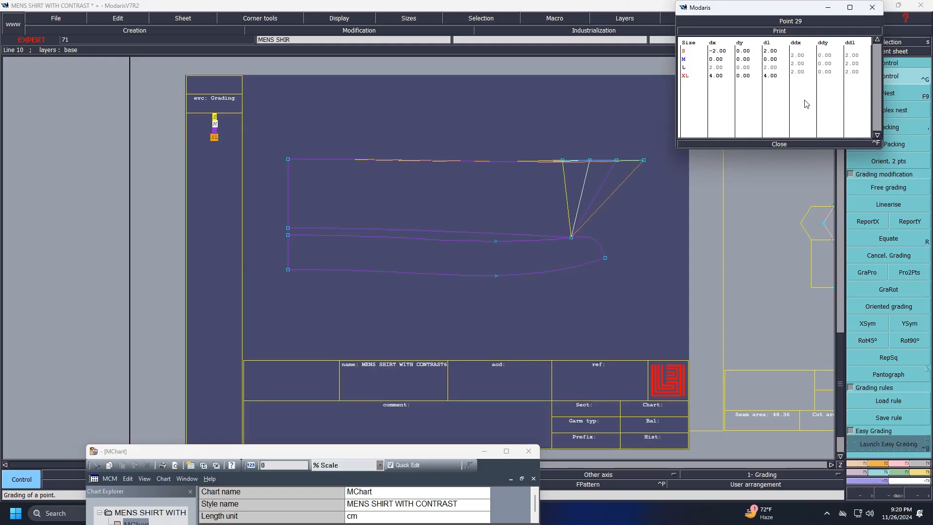
pyautogui.click(793, 144)
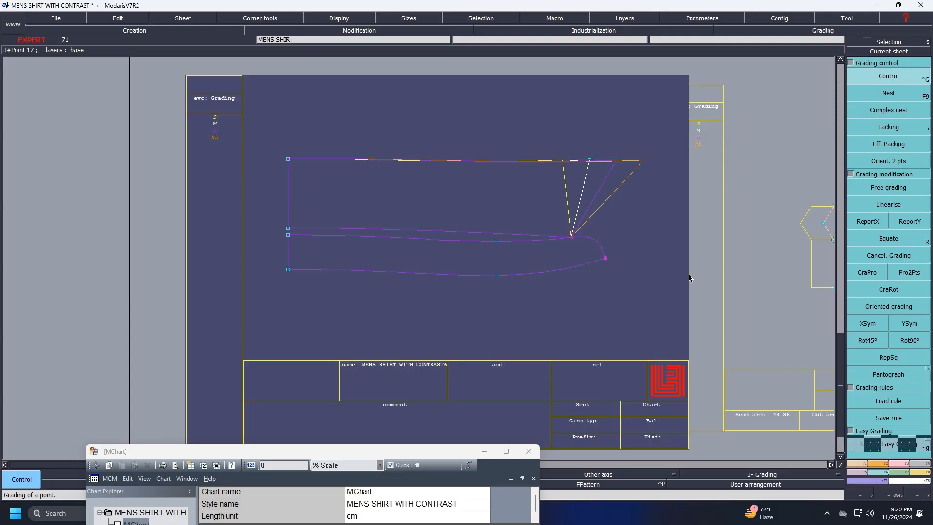
# Copy the collar outer point's X grading to the collar's lower front corner and the stand's front tip, and display the nest
pyautogui.click(864, 220)
pyautogui.click(864, 218)
pyautogui.click(590, 161)
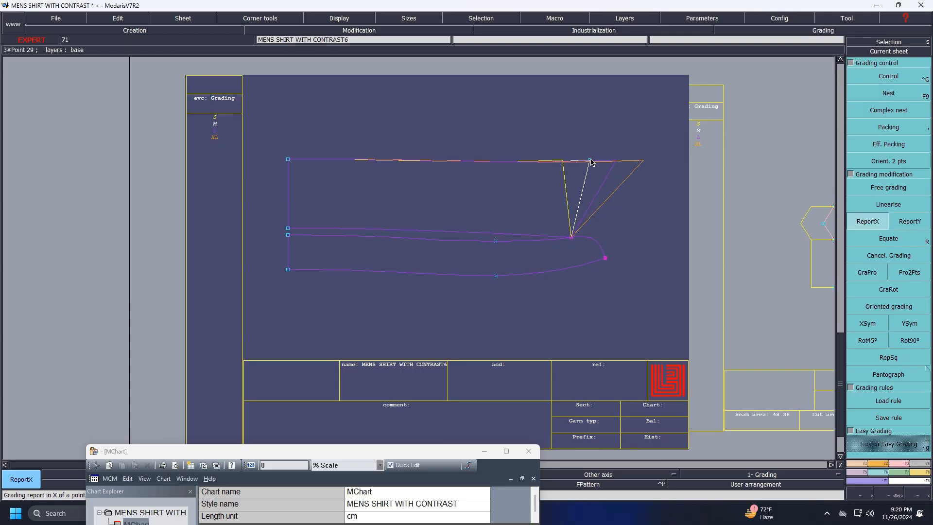
pyautogui.click(571, 238)
pyautogui.press('F9')
# Copy the X grading from the collar's lower front corner to the two middle curve points of the collar stand
pyautogui.moveTo(457, 213); pyautogui.dragTo(516, 301)
pyautogui.click(863, 224)
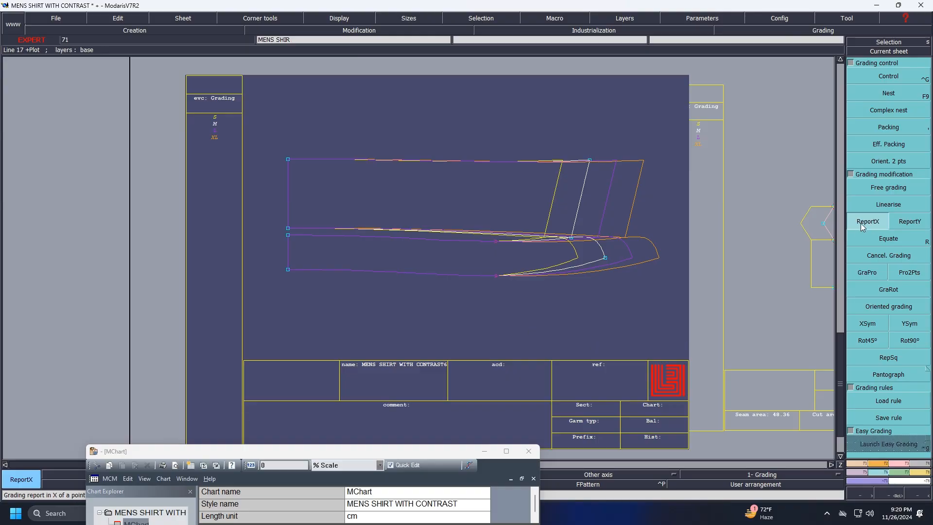
pyautogui.click(572, 239)
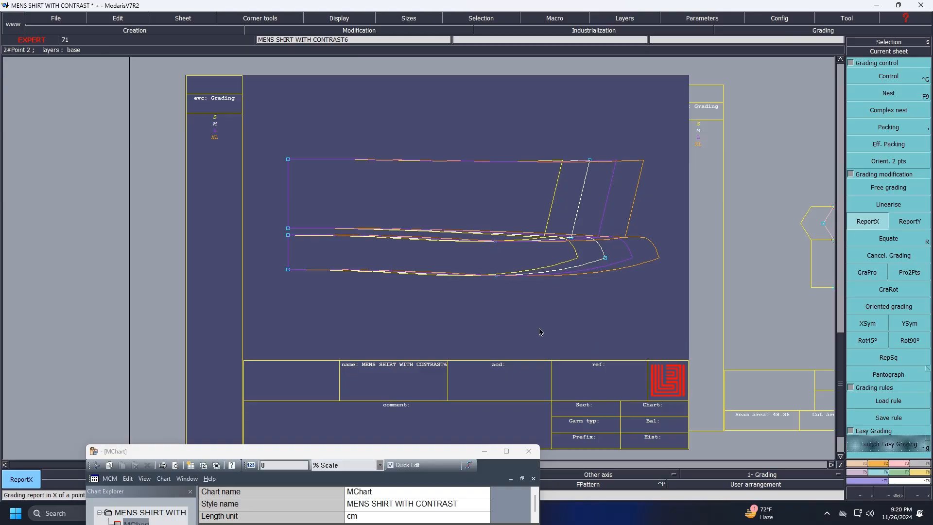
# Examine the graded collar and collar stand in the individual sizes XL, L, M and S, then as a full nest
pyautogui.click(216, 118)
pyautogui.click(215, 137)
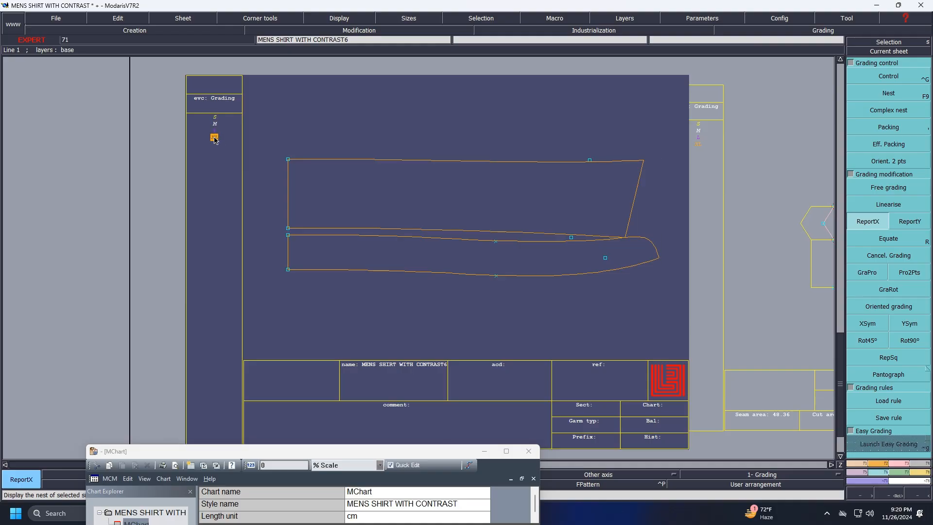
pyautogui.click(217, 130)
pyautogui.press('F9')
pyautogui.click(216, 124)
pyautogui.press('F9')
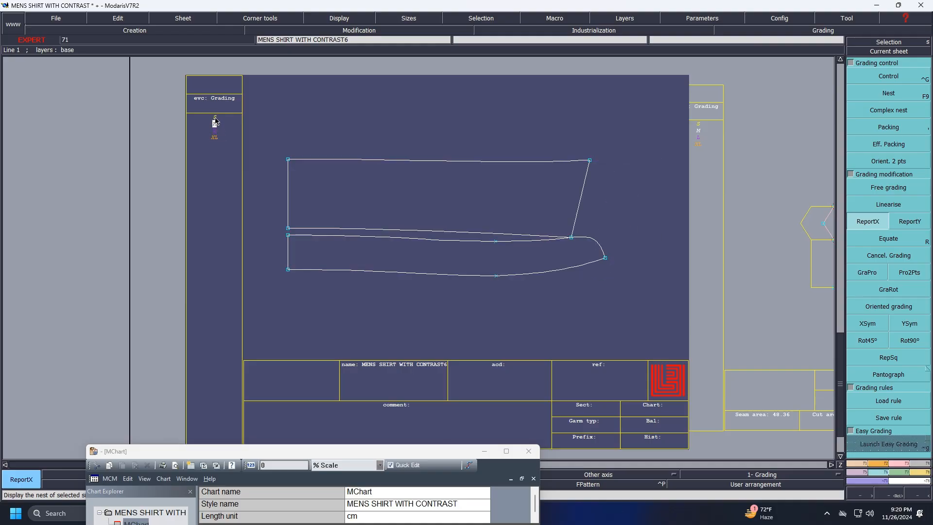
pyautogui.click(215, 118)
pyautogui.press('F12')
pyautogui.press('F9')
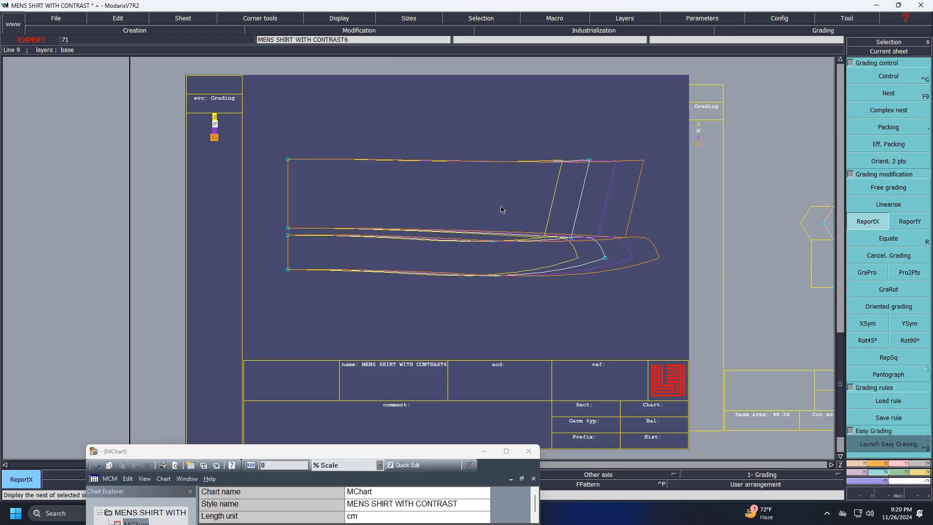
# Arrange all pattern sheets, minimize MChart, then switch to Excel and fill the S, L and XL cells of Collar Point Length yellow
pyautogui.press('j')
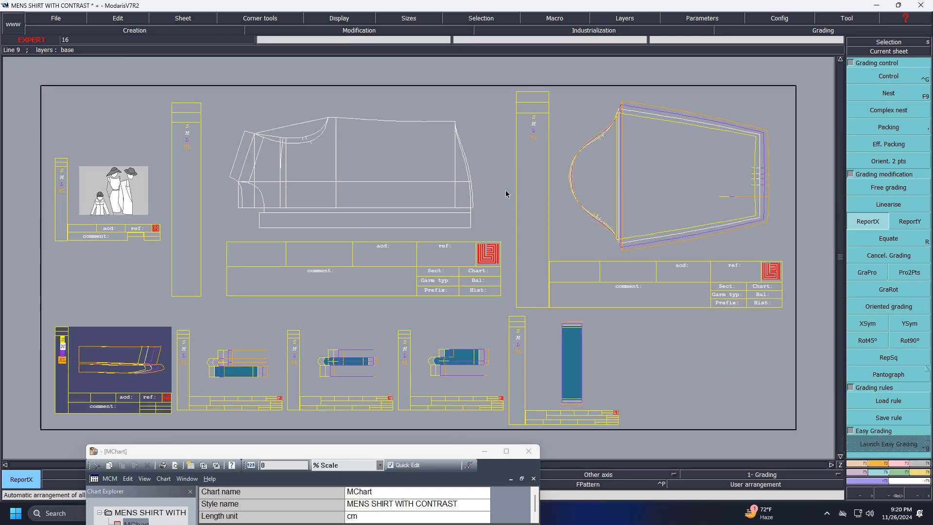
pyautogui.click(485, 451)
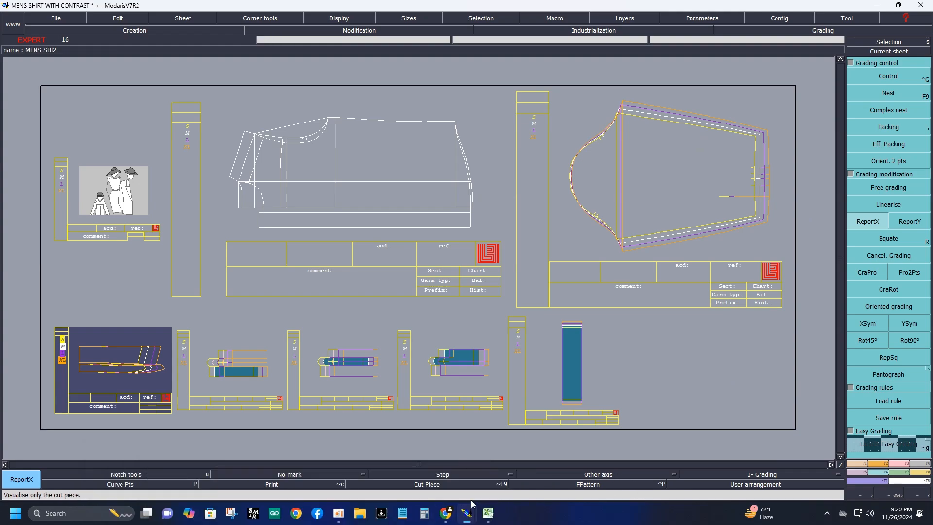
pyautogui.click(487, 513)
pyautogui.click(329, 359)
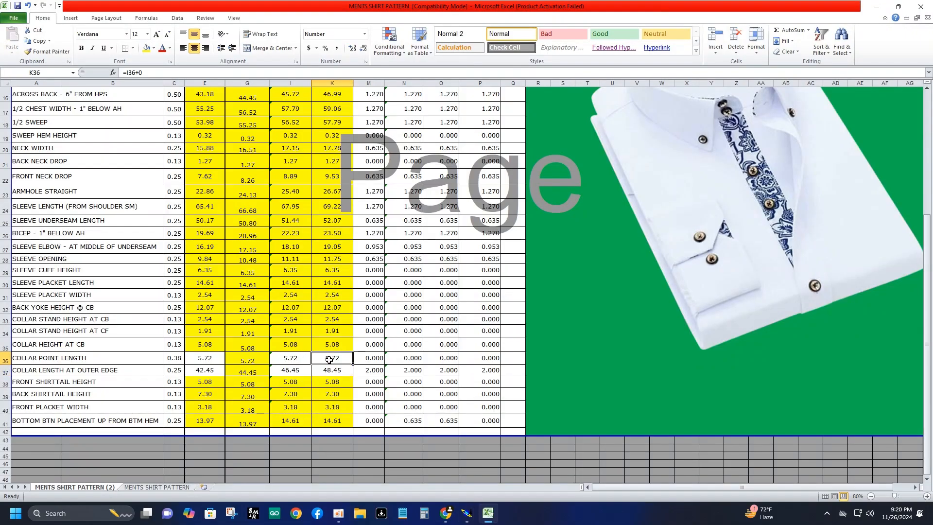
pyautogui.click(200, 359)
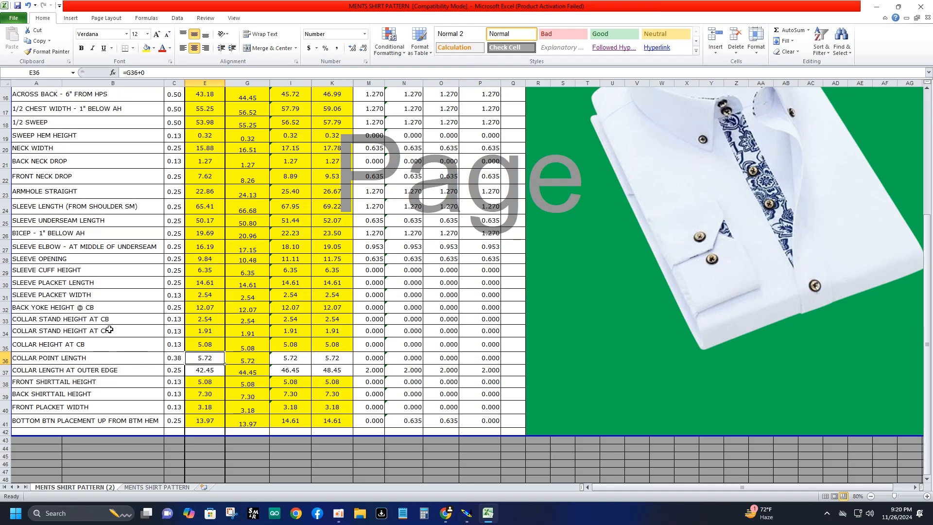
pyautogui.click(145, 50)
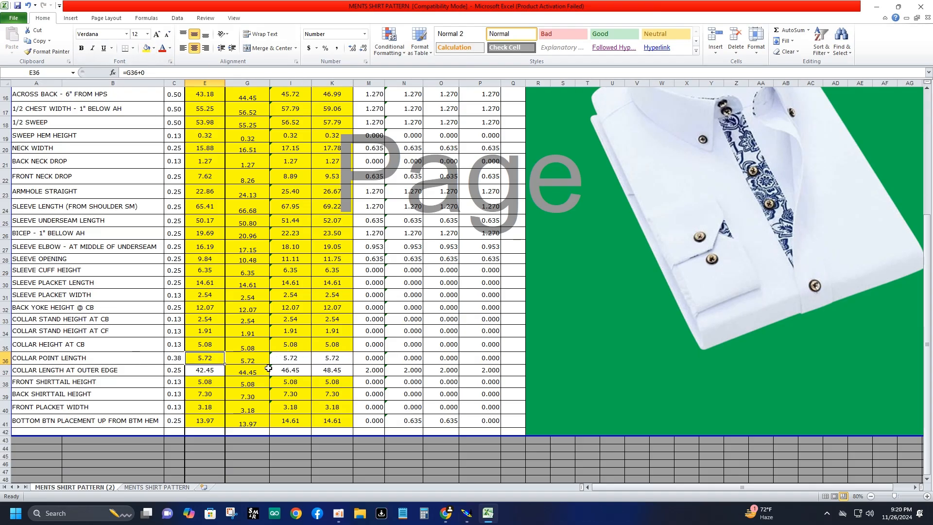
pyautogui.click(289, 363)
pyautogui.click(146, 48)
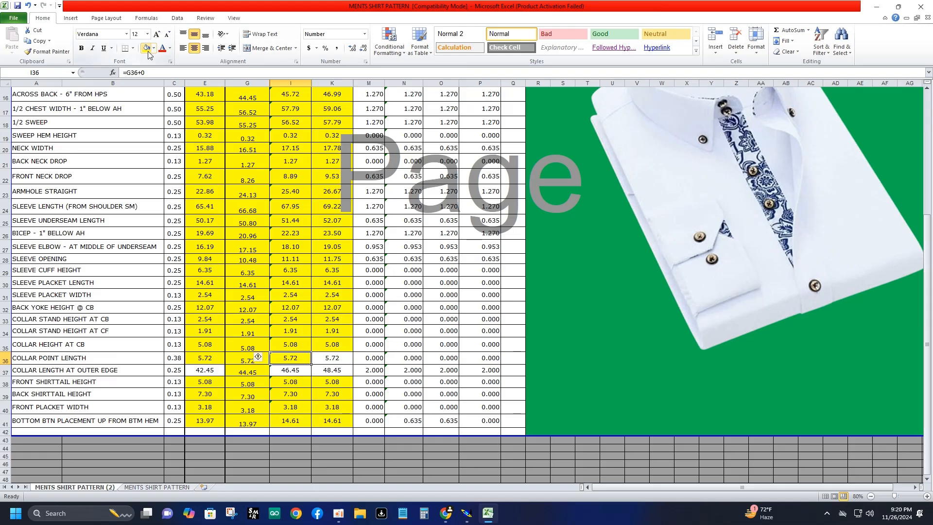
pyautogui.click(340, 361)
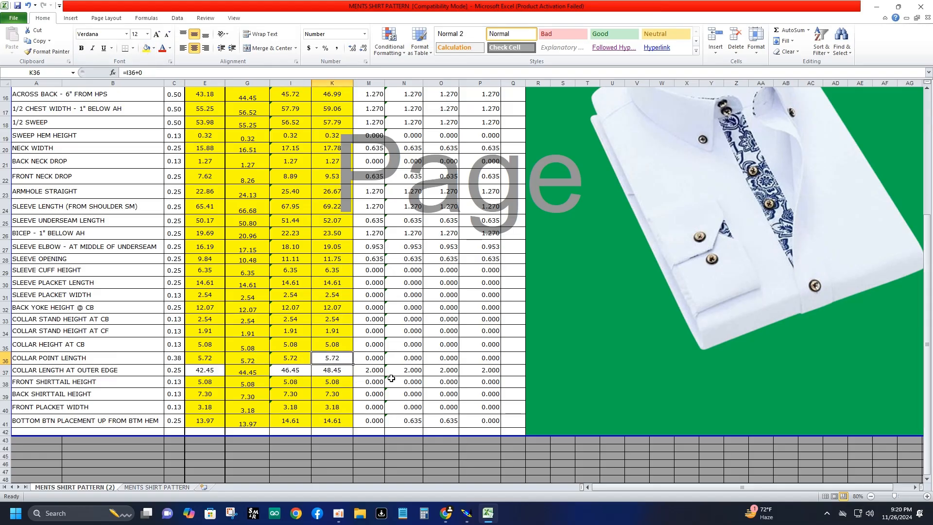
pyautogui.click(147, 48)
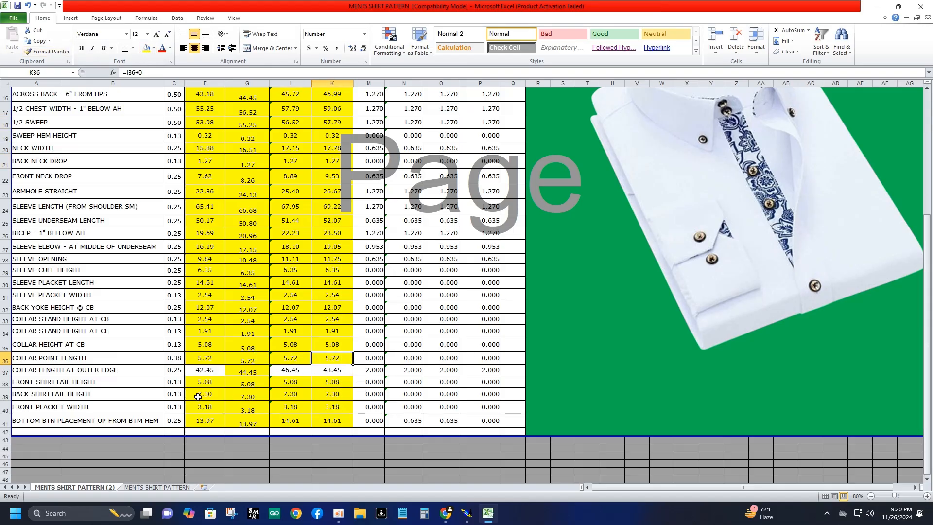
# Fill the S, L and XL cells of Collar Length at Outer Edge yellow
pyautogui.click(195, 373)
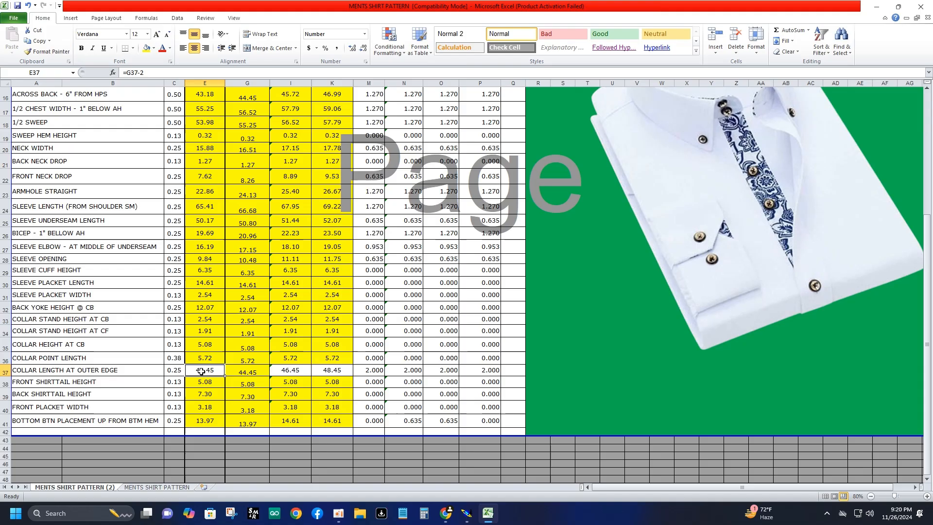
pyautogui.click(146, 49)
pyautogui.click(290, 372)
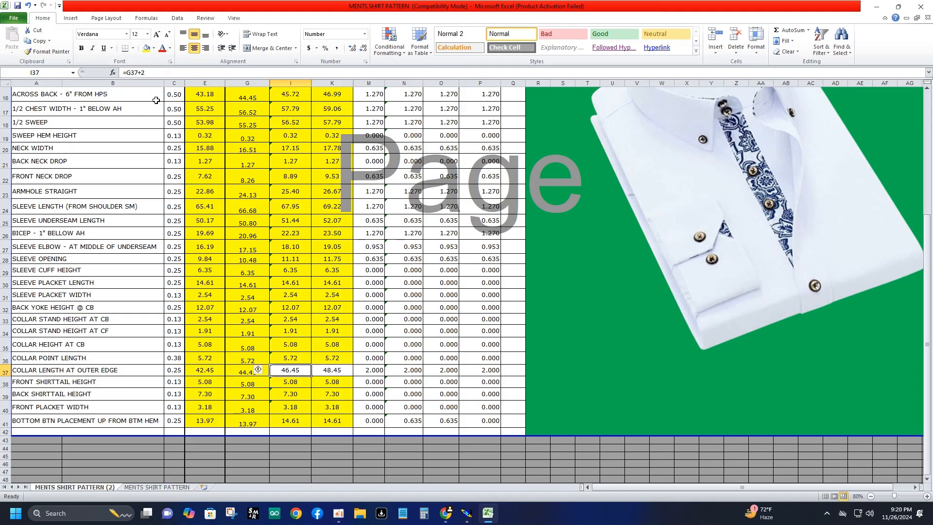
pyautogui.click(147, 48)
pyautogui.click(340, 371)
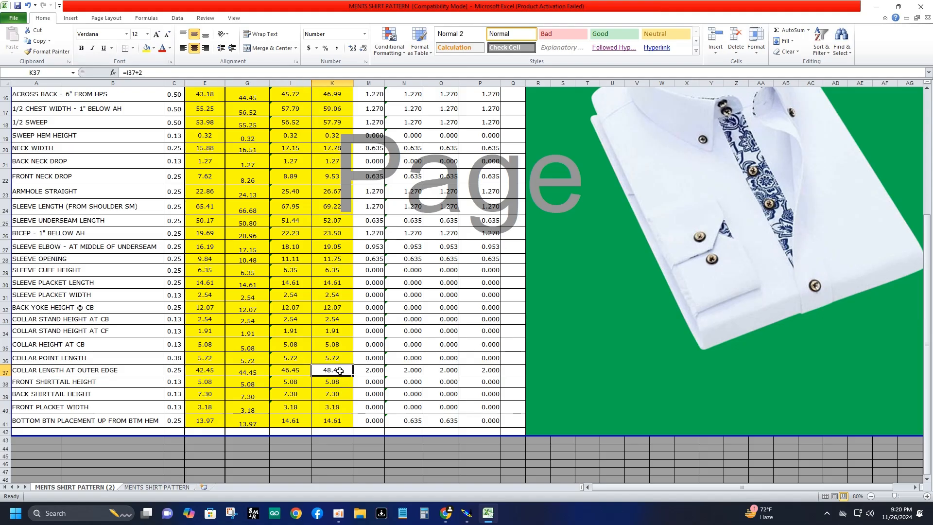
pyautogui.click(146, 48)
# Review the whole measurement chart, then switch back to Modaris, display the shirt body sheet's size nest and arrange all sheets
pyautogui.scroll(5, 403, 404)
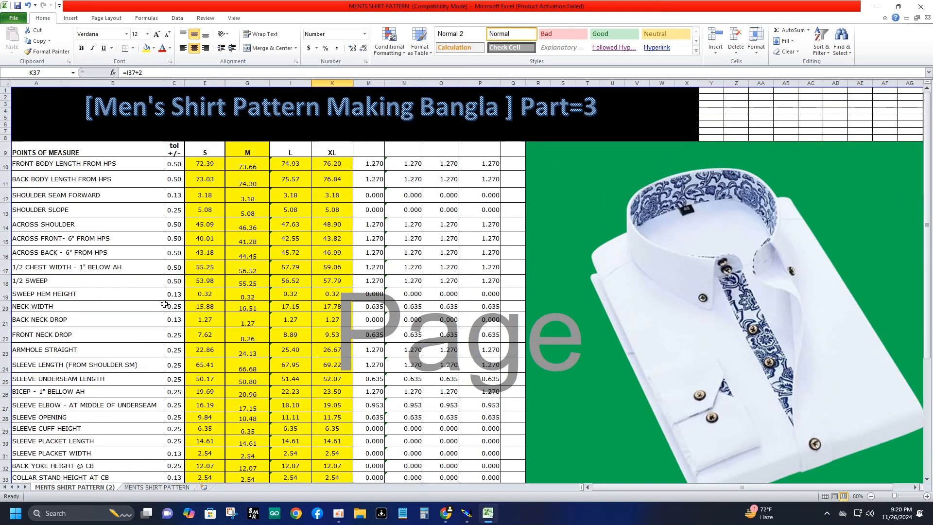
pyautogui.scroll(-8, 478, 282)
pyautogui.scroll(8, 476, 283)
pyautogui.moveTo(466, 513)
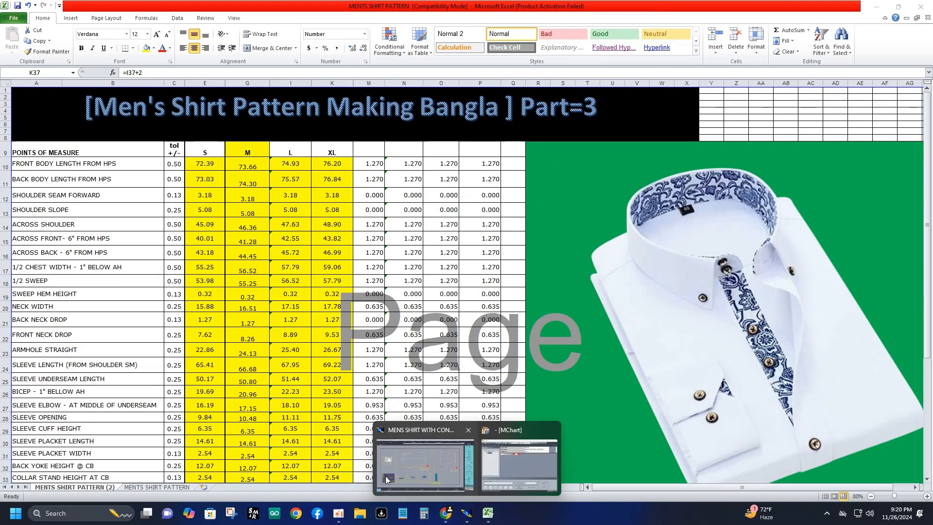
pyautogui.click(425, 467)
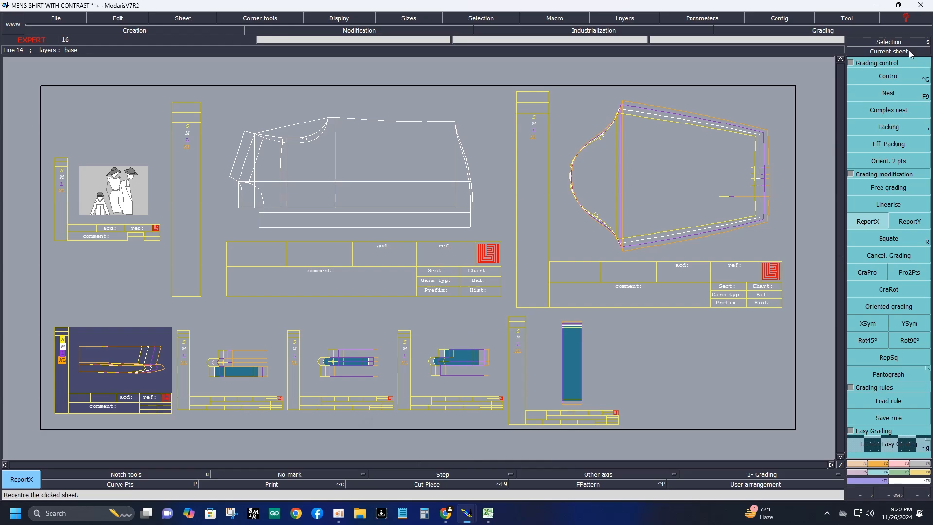
pyautogui.click(457, 171)
pyautogui.press('F9')
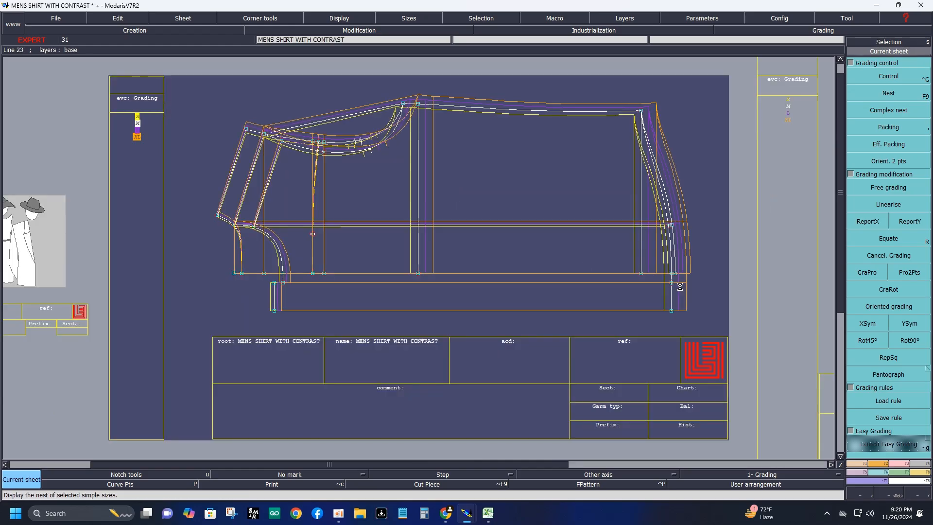
pyautogui.press('j')
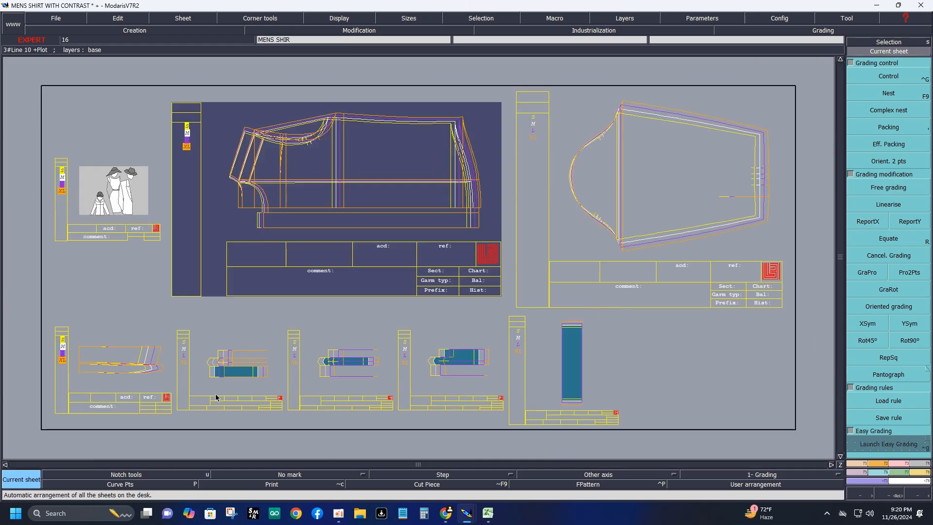
# Bring up the piece sheet beside the collar sheet, hide its graded sizes, and arrange all sheets in view
pyautogui.press('Home')
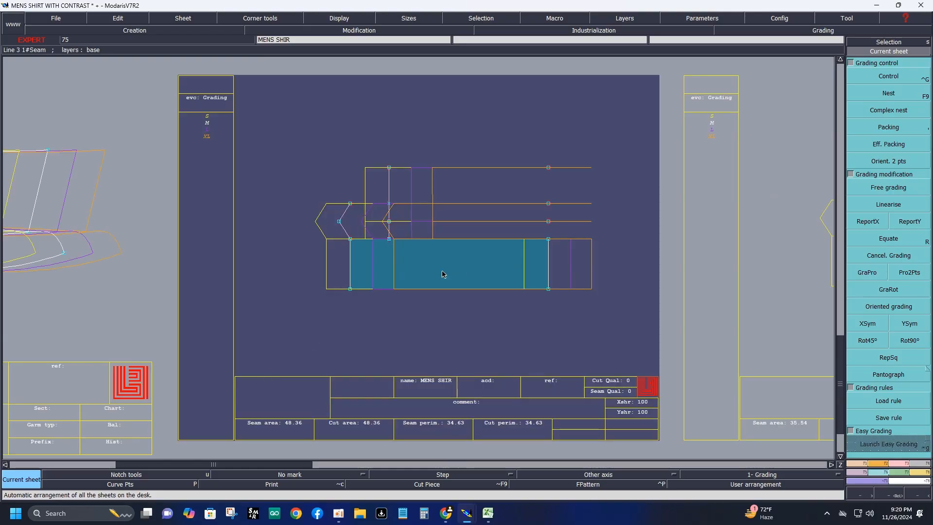
pyautogui.press('F10')
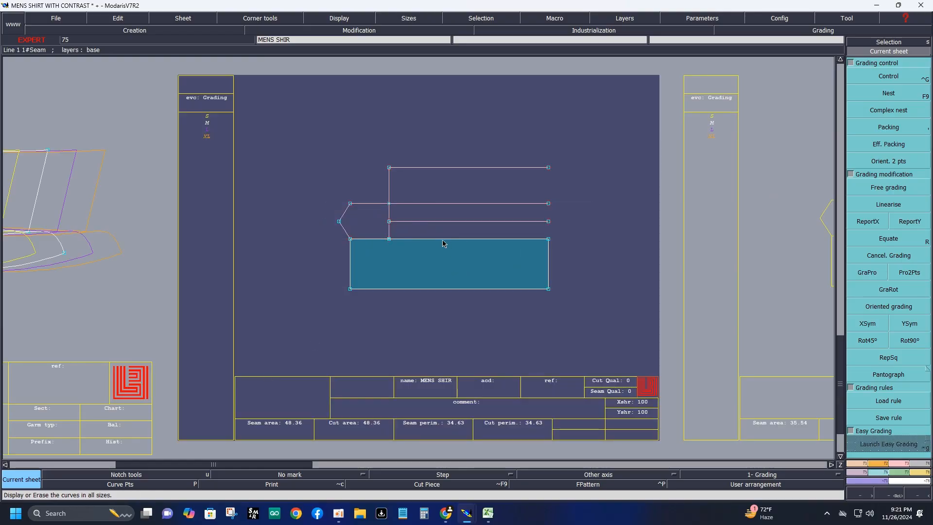
pyautogui.press('j')
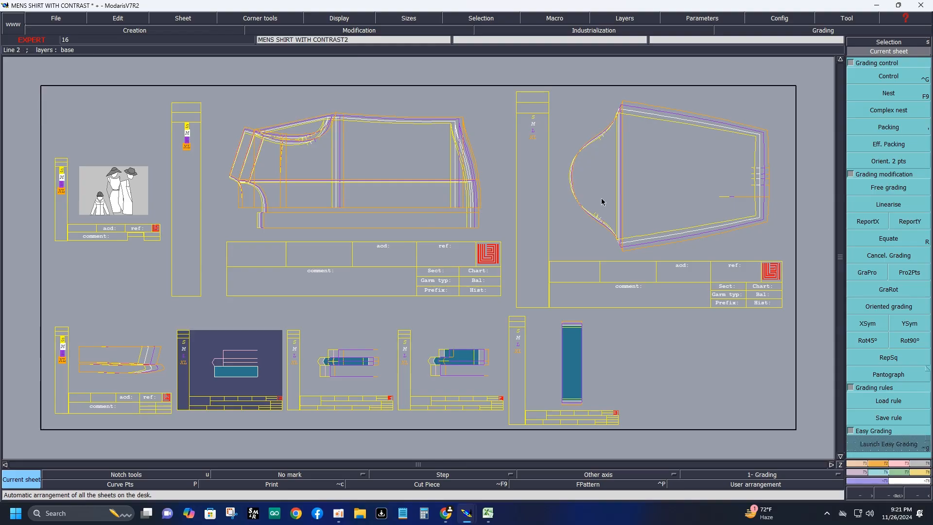